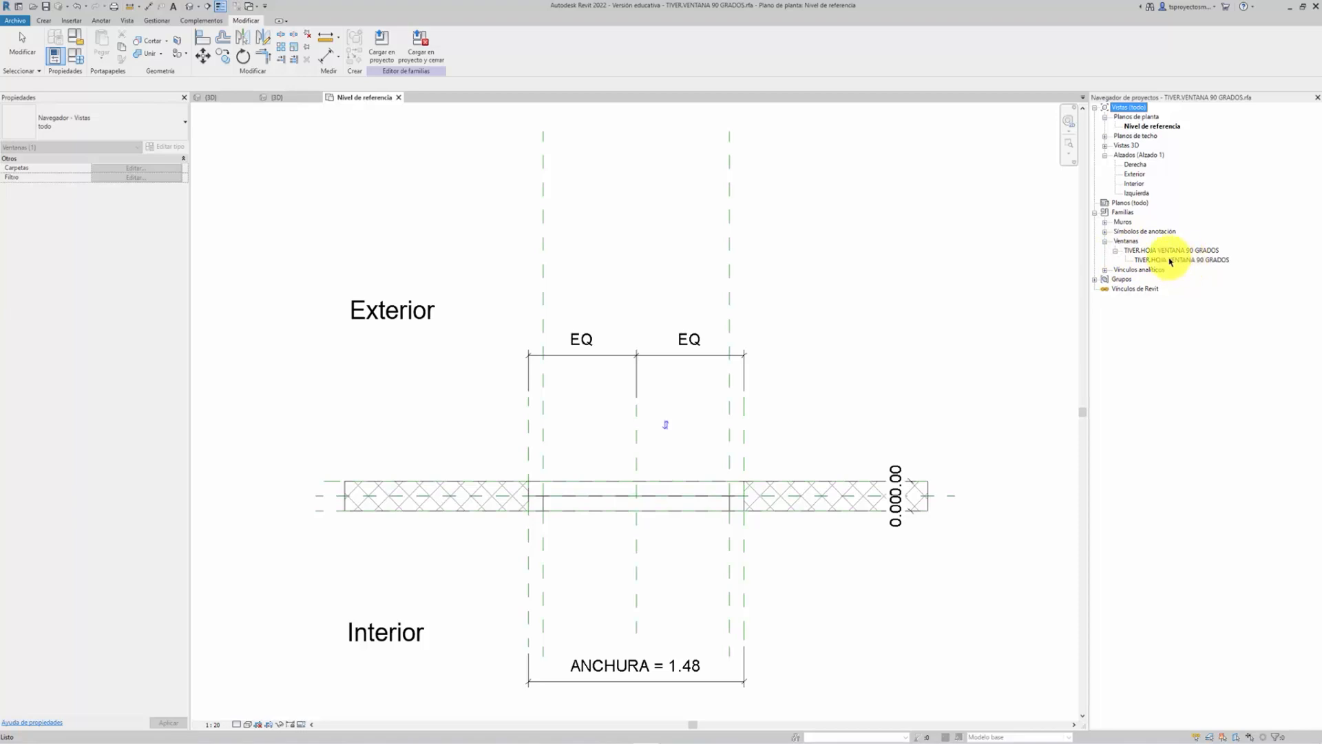
Place a TIVER.HOJA VENTANA 90 GRADOS component on the interior side of the wall in the reference level plan
{"action": "left_click_drag", "start_coordinate": [1184, 262], "coordinate": [682, 522]}
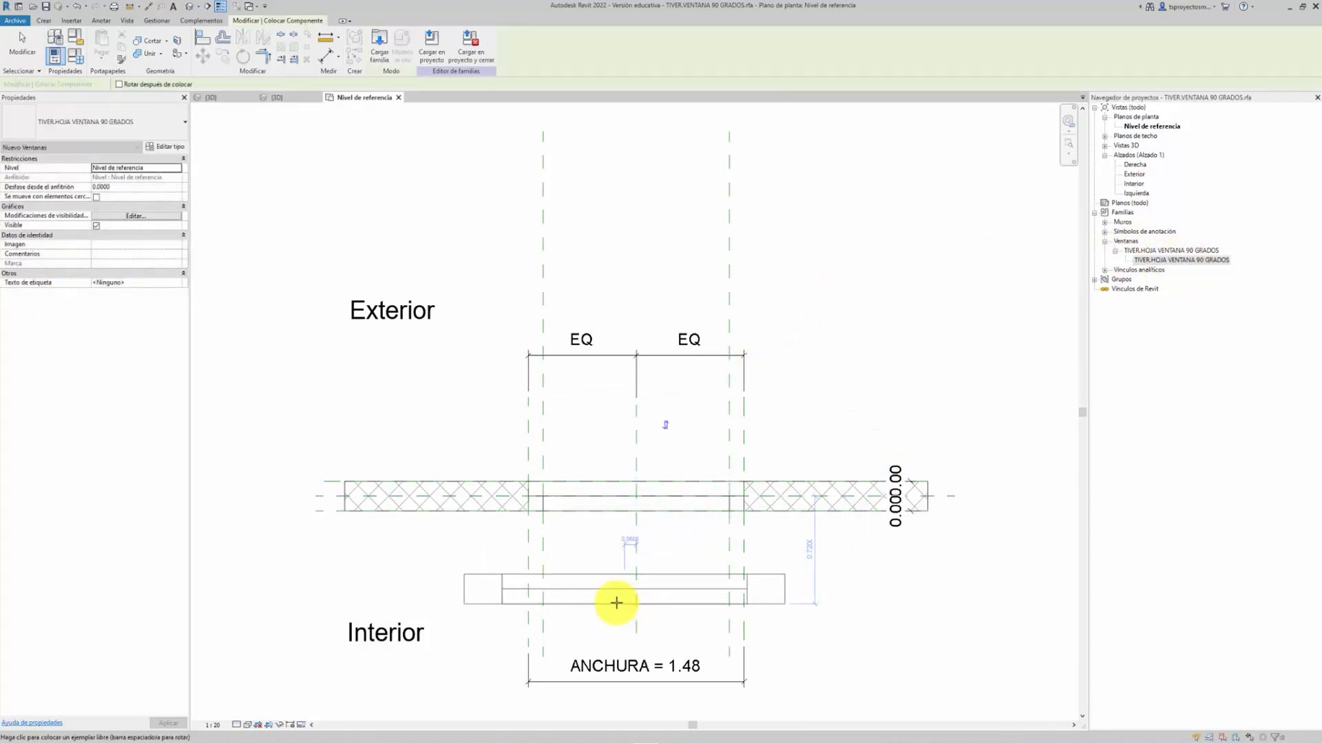
{"action": "left_click", "coordinate": [638, 598]}
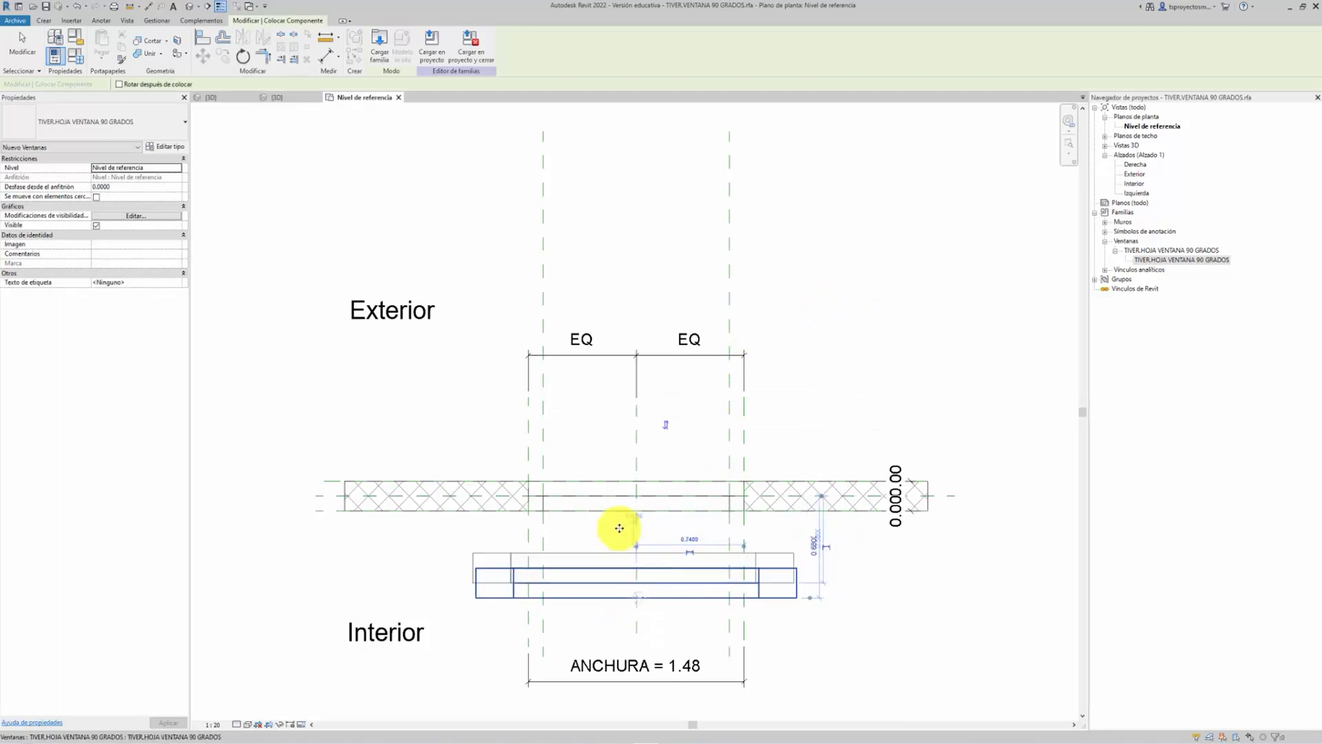
{"action": "middle_click_drag", "start_coordinate": [641, 537], "coordinate": [628, 434]}
{"action": "key", "text": "Escape"}
{"action": "key", "text": "Escape"}
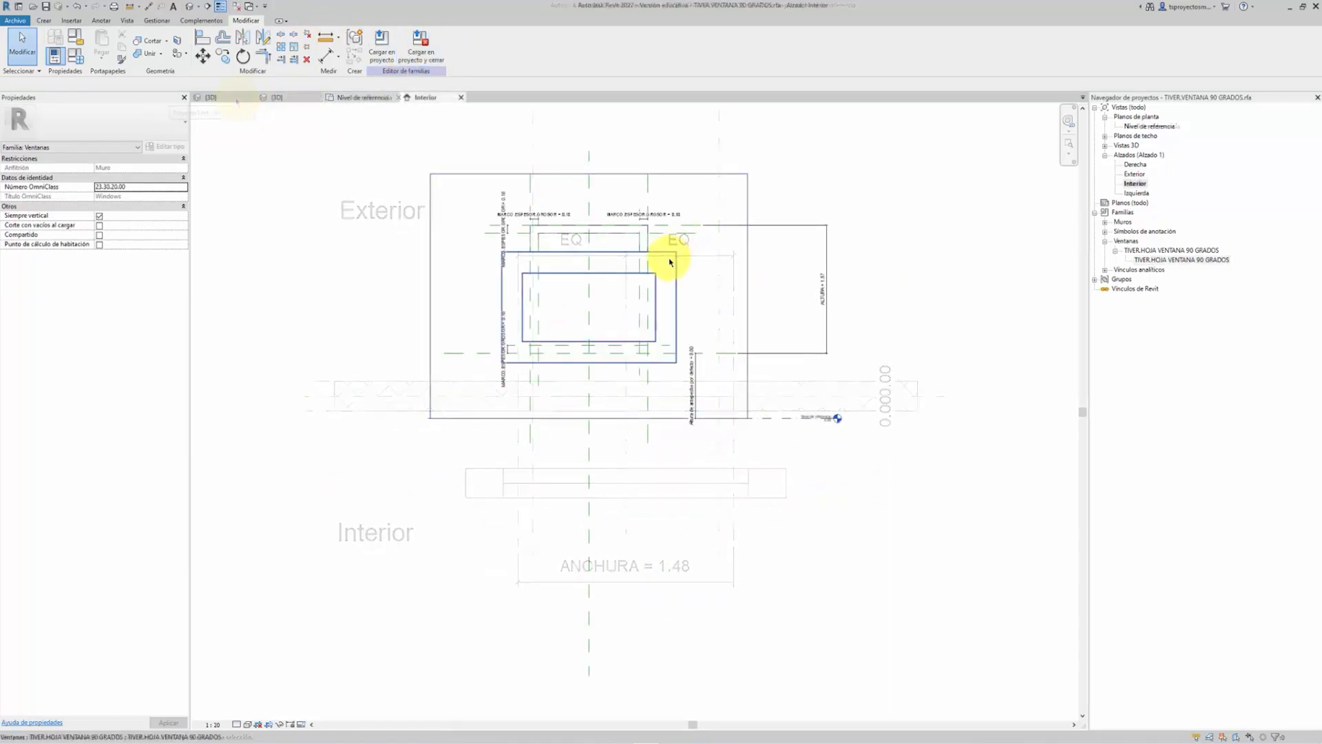
Move the placed sash slightly down and to the right in the Interior elevation
{"action": "left_click_drag", "start_coordinate": [658, 259], "coordinate": [526, 360]}
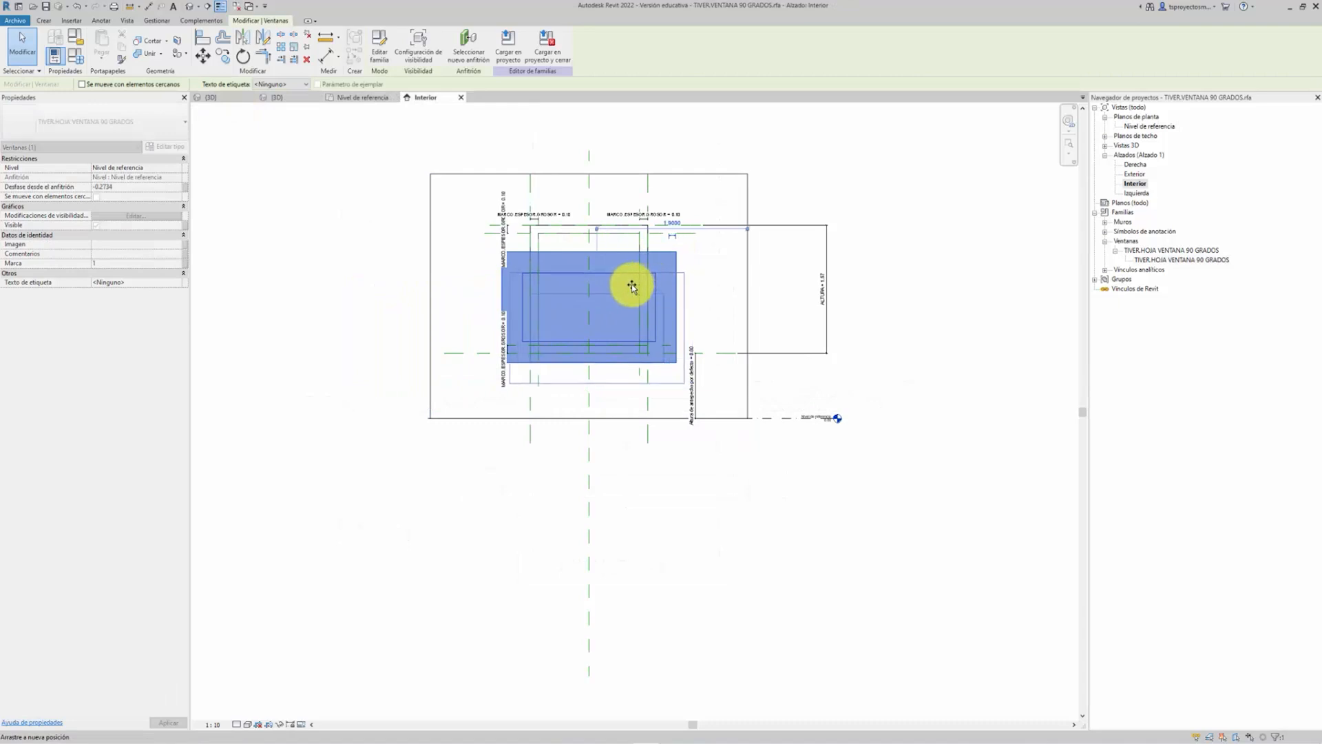
{"action": "left_click", "coordinate": [422, 192]}
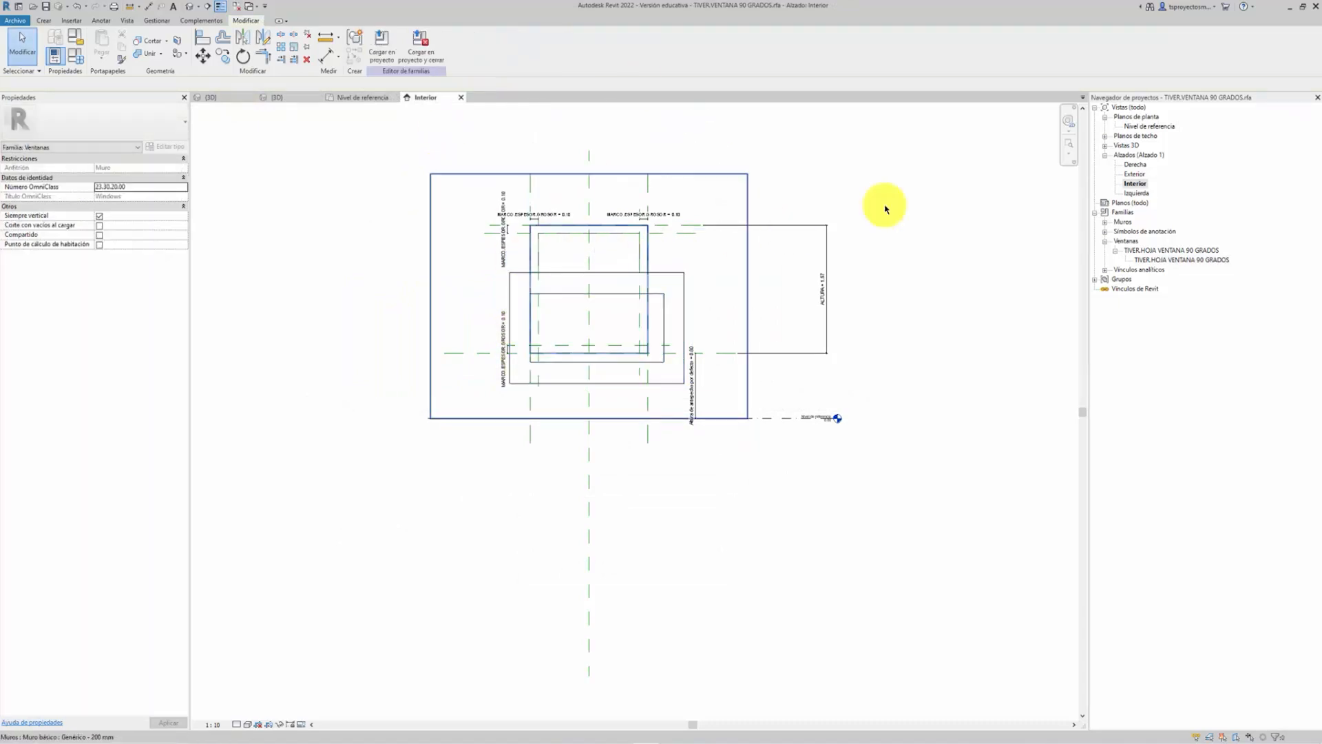
In the sash family's Frontal elevation, dimension the sash's lower edge to the reference level and label it HOJA.ALTURA.NIVEL.REFERENCIA
{"action": "left_click", "coordinate": [369, 98]}
{"action": "left_click", "coordinate": [280, 97]}
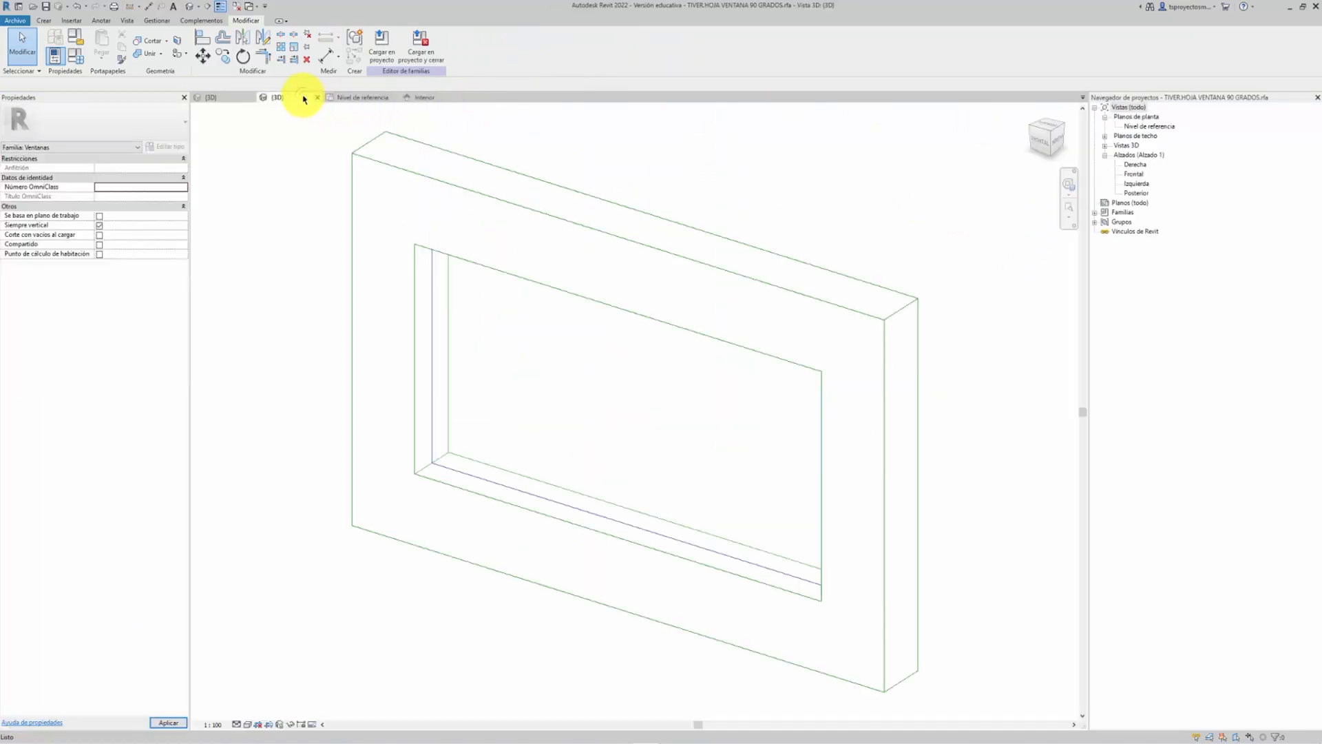
{"action": "double_click", "coordinate": [1133, 174]}
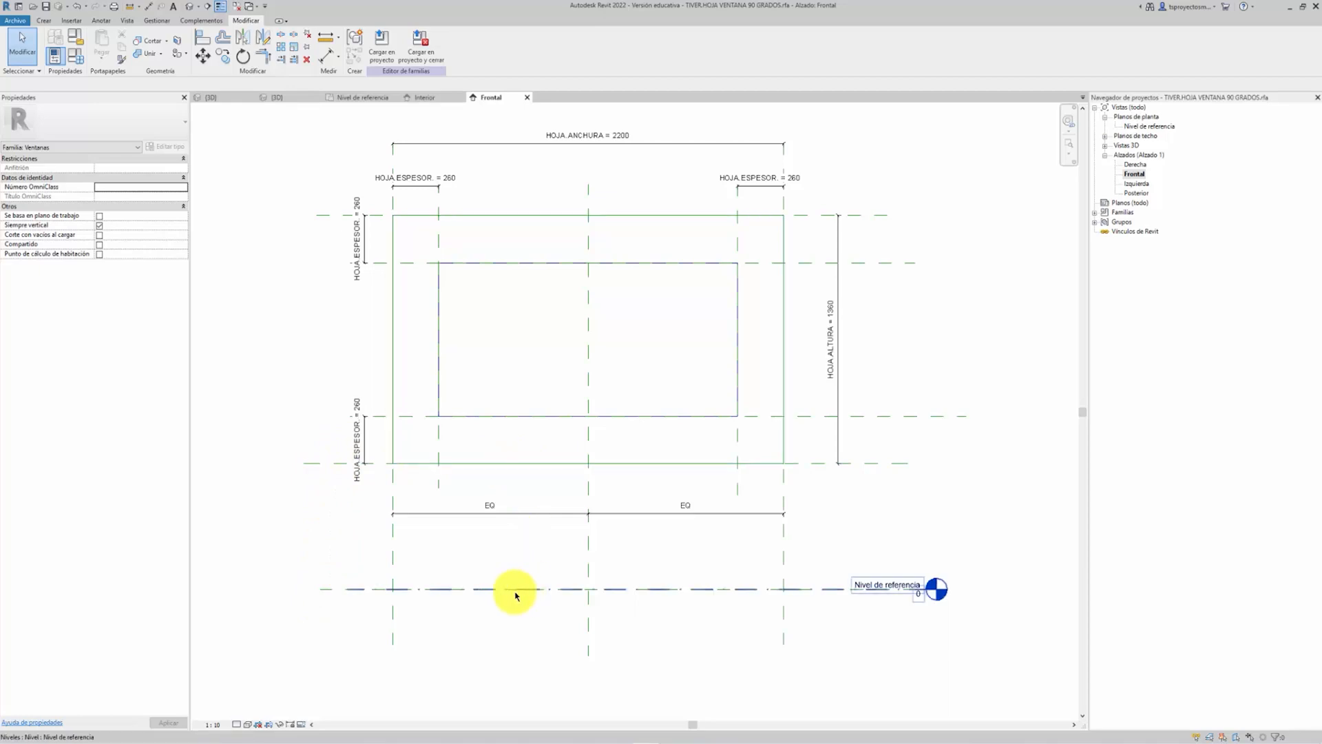
{"action": "key", "text": "d"}
{"action": "key", "text": "i"}
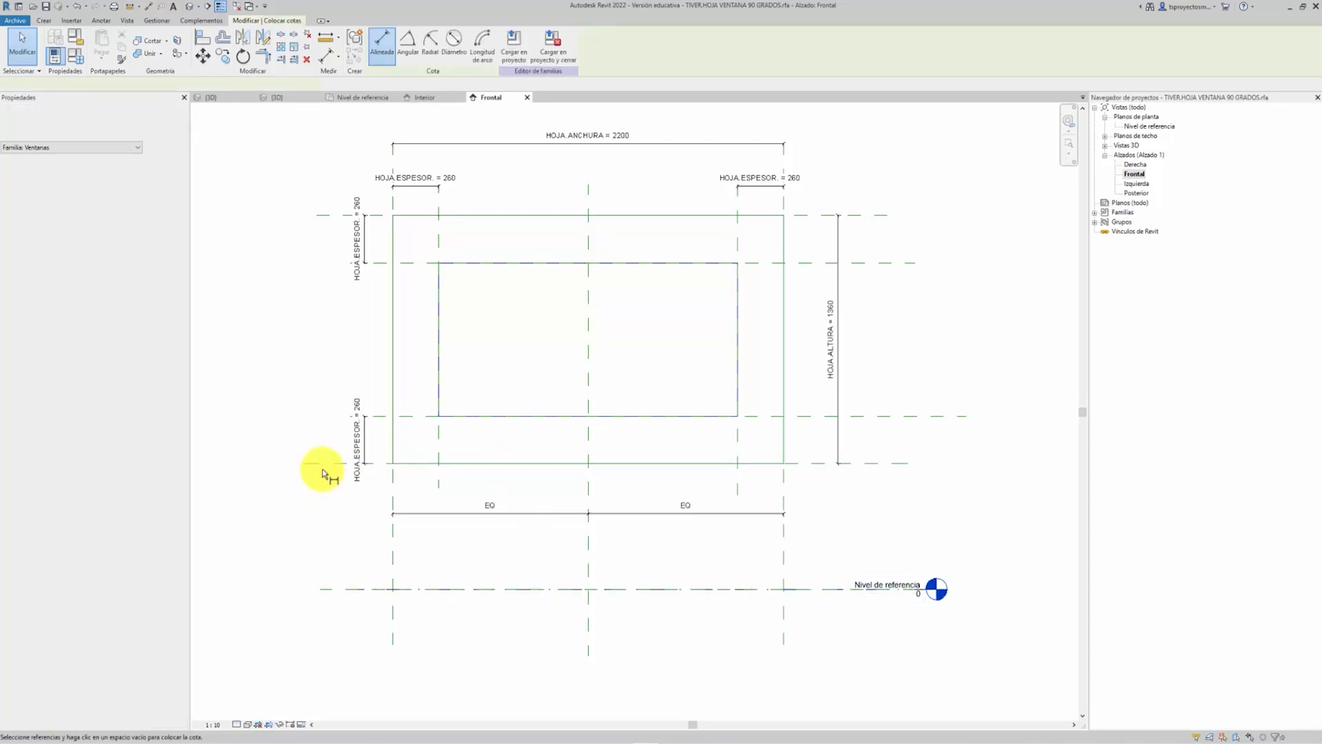
{"action": "left_click", "coordinate": [319, 463]}
{"action": "left_click", "coordinate": [318, 588]}
{"action": "left_click", "coordinate": [302, 555]}
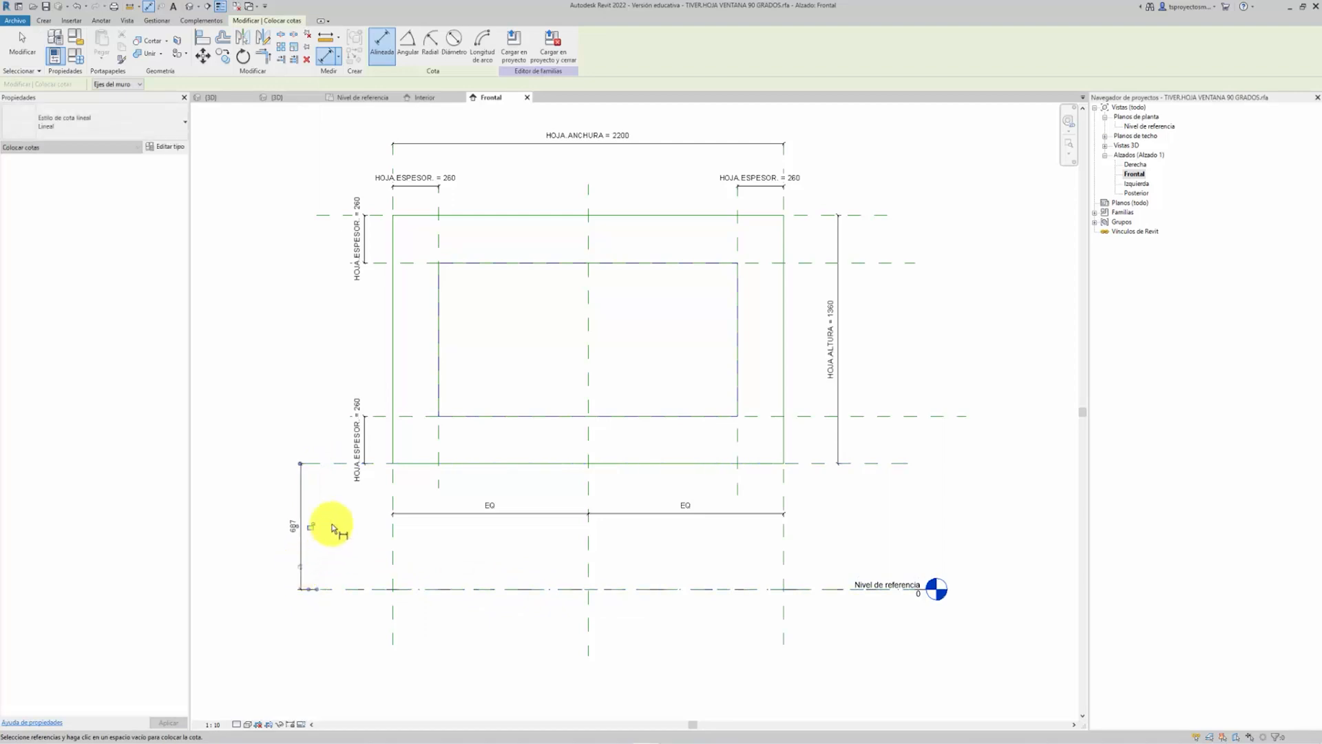
{"action": "key", "text": "Escape"}
{"action": "left_click", "coordinate": [301, 517]}
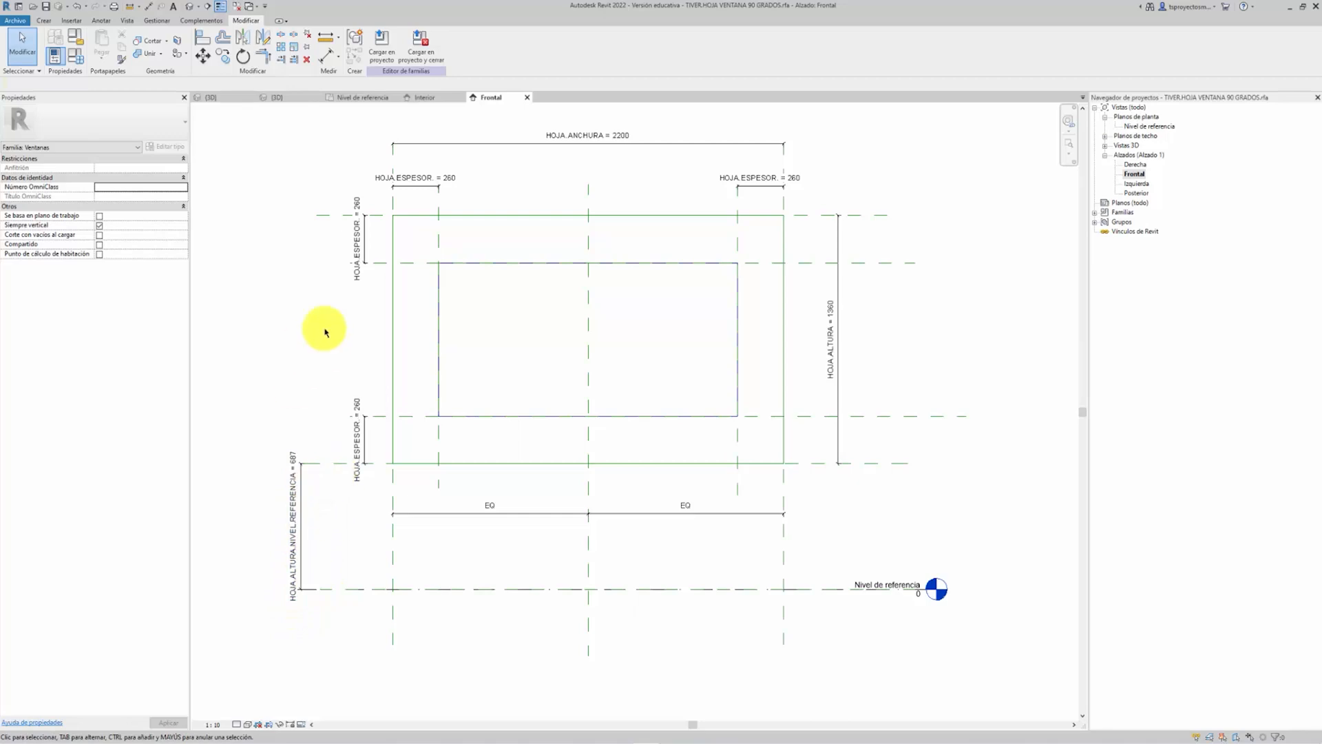
Load the sash family into TIVER.VENTANA 90 GRADOS, overwriting the existing version
{"action": "left_click", "coordinate": [384, 47]}
{"action": "left_click", "coordinate": [630, 452]}
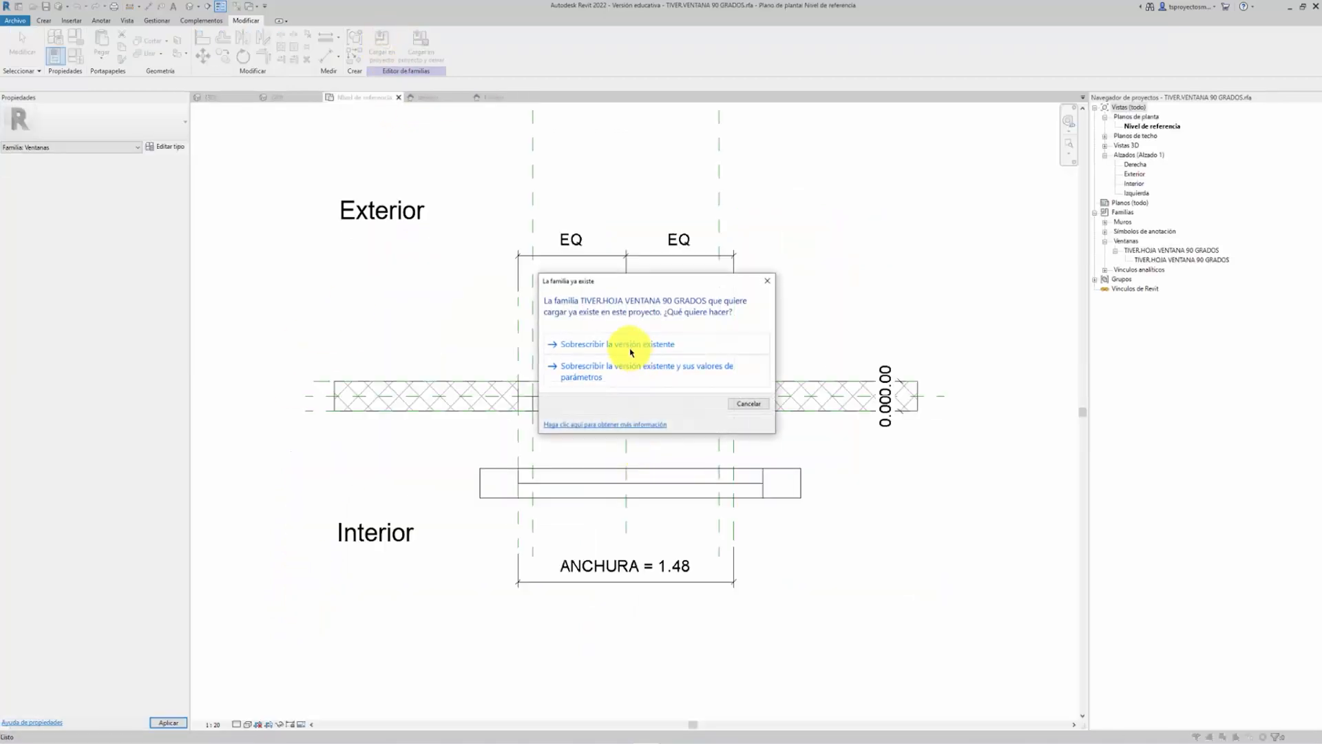
{"action": "left_click", "coordinate": [702, 346]}
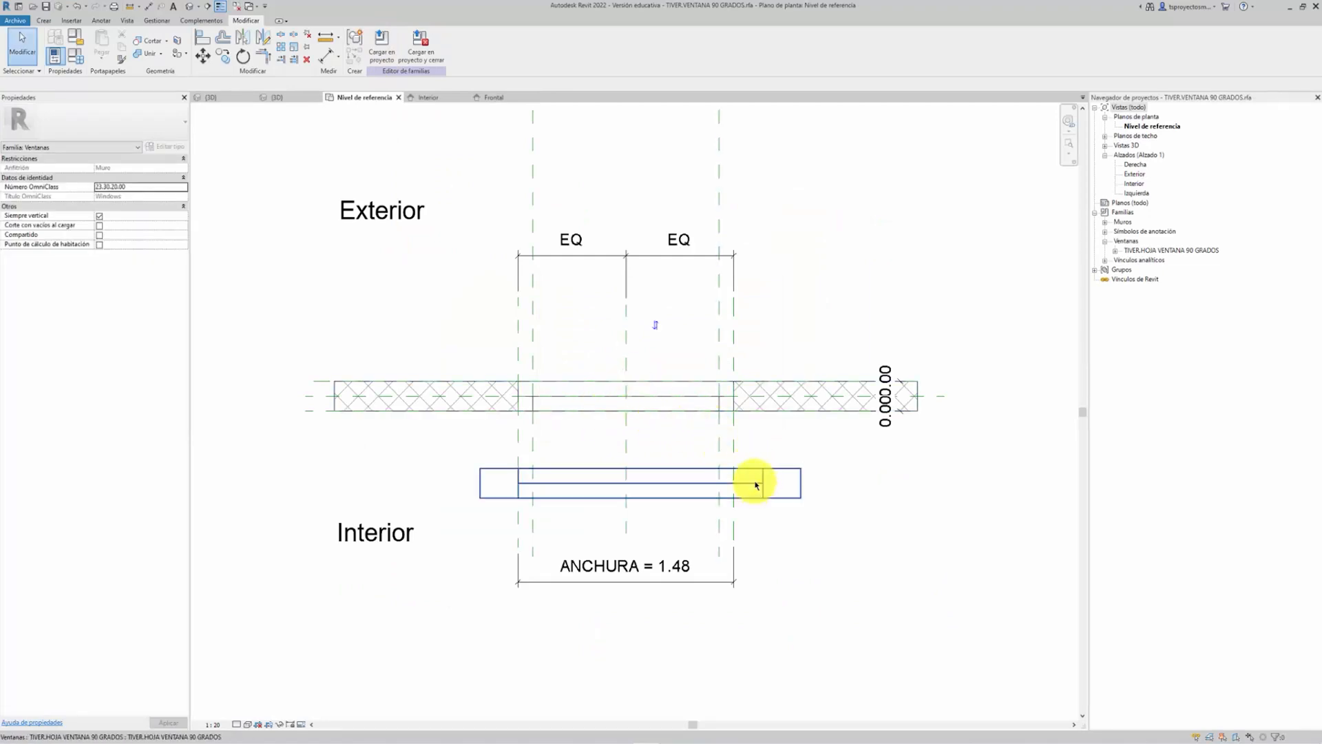
Examine the window in 3D, and compare its family type parameters with the nested sash's type properties
{"action": "key", "text": "3"}
{"action": "key", "text": "d"}
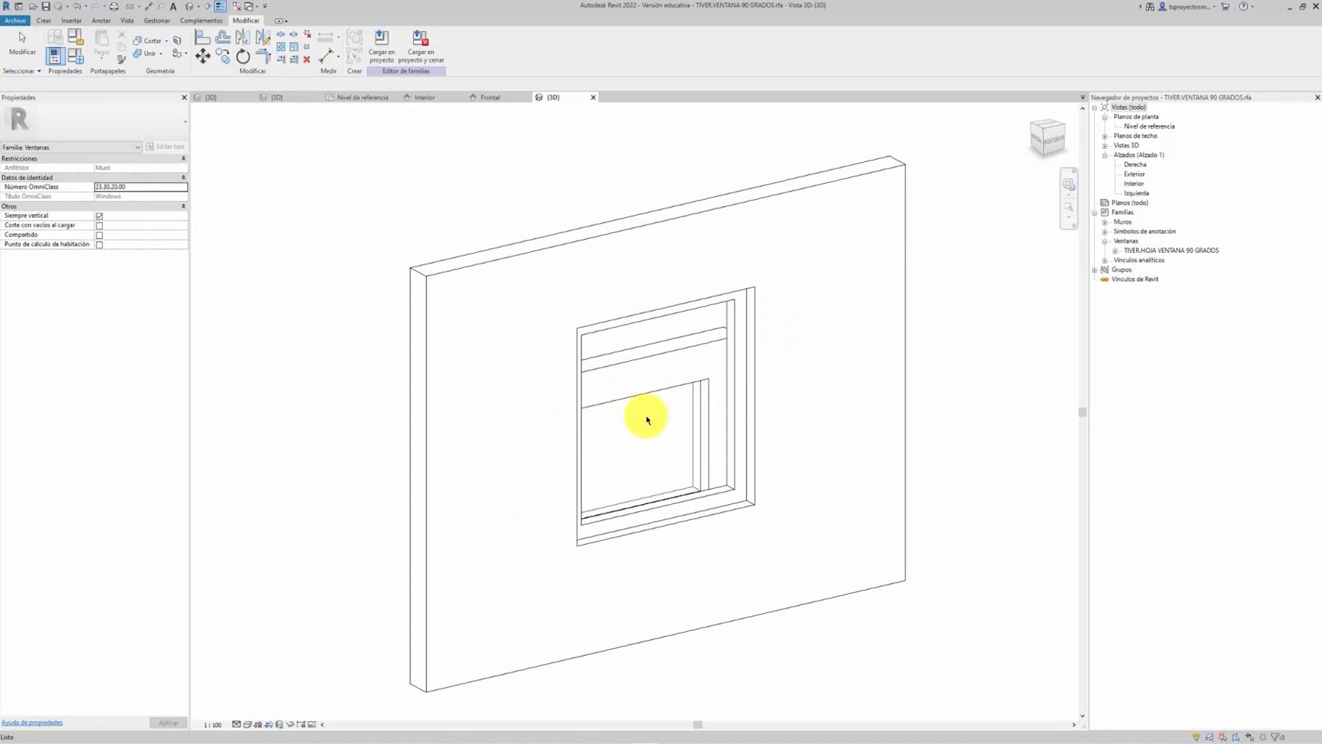
{"action": "middle_click_drag", "start_coordinate": [620, 502], "coordinate": [1045, 478], "text": "shift"}
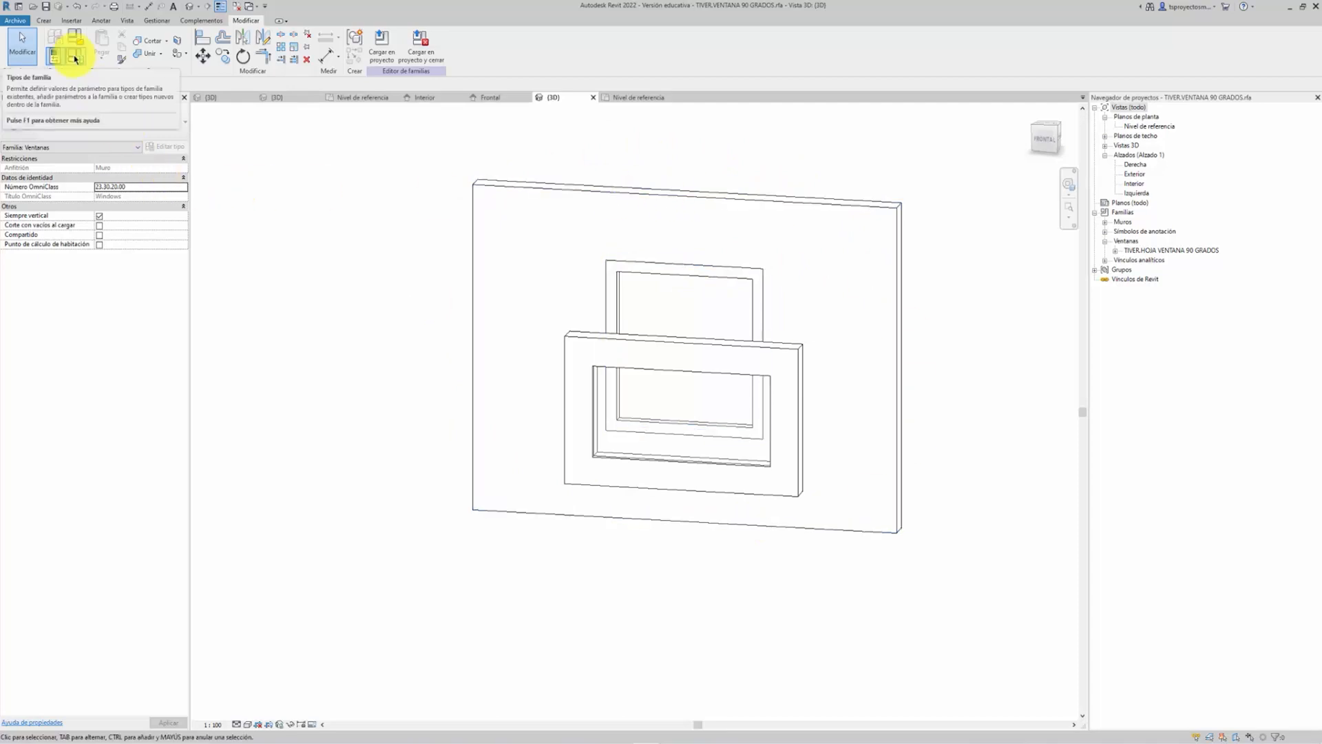
{"action": "left_click", "coordinate": [76, 60]}
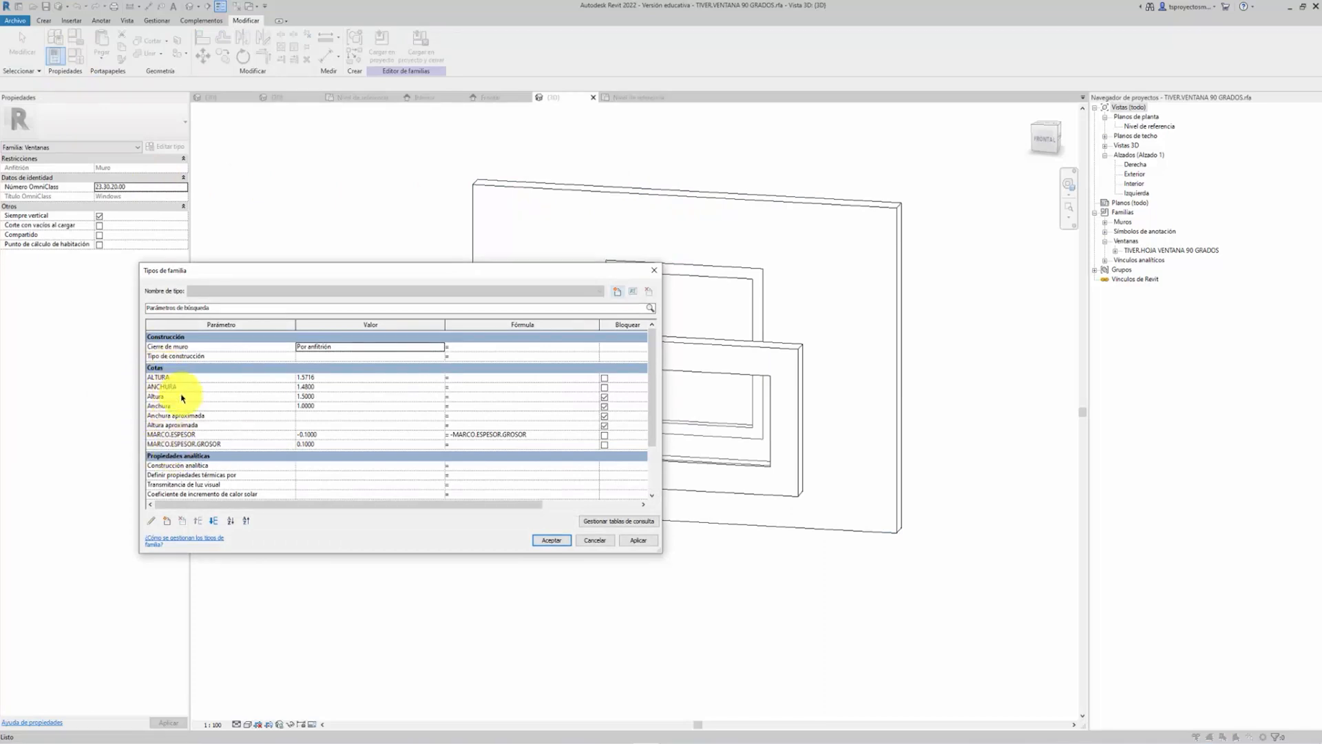
{"action": "left_click", "coordinate": [609, 545]}
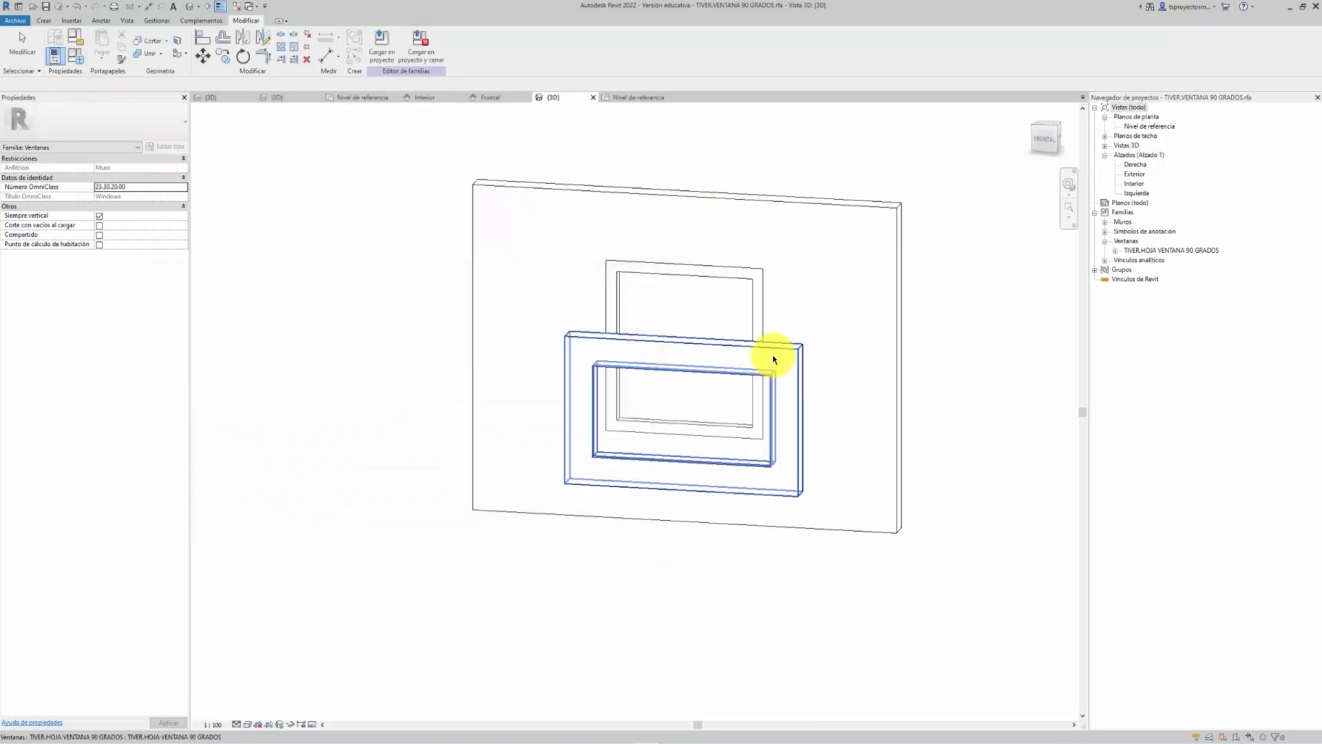
{"action": "left_click", "coordinate": [692, 348]}
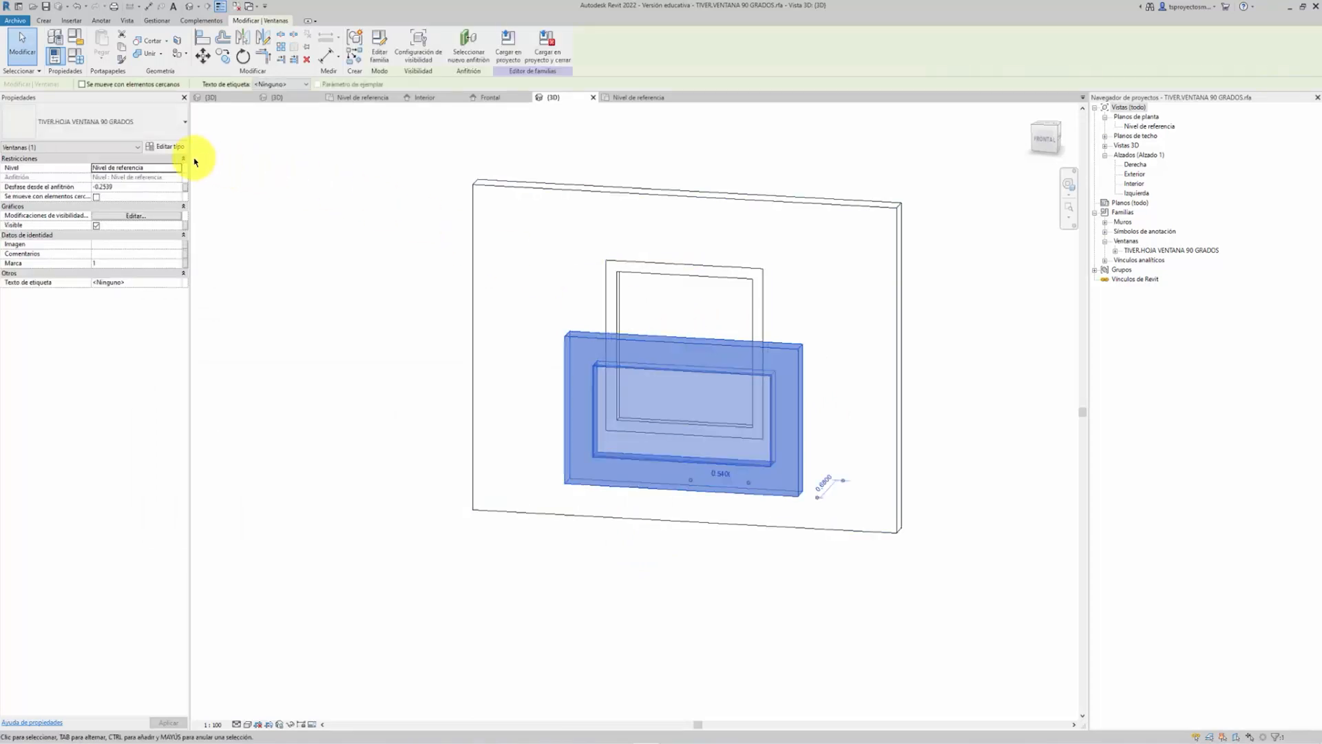
{"action": "left_click", "coordinate": [168, 146]}
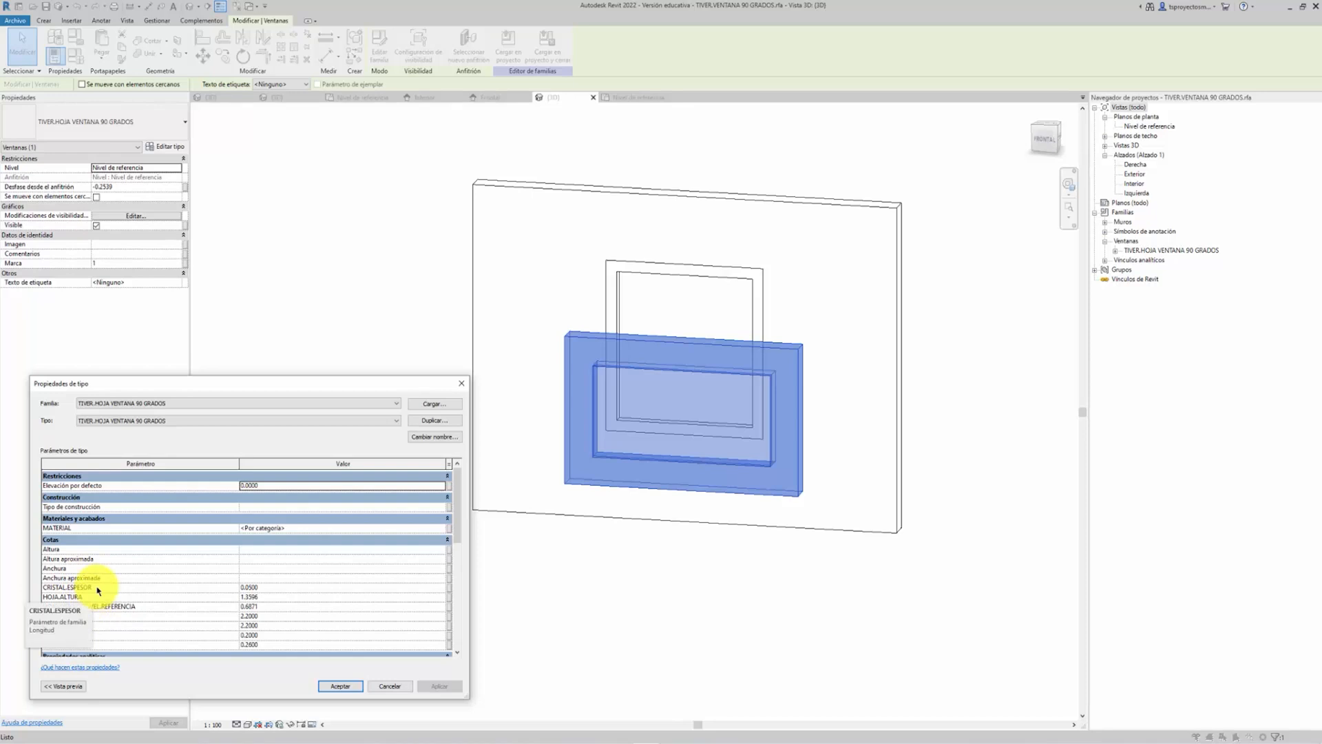
{"action": "left_click", "coordinate": [339, 686]}
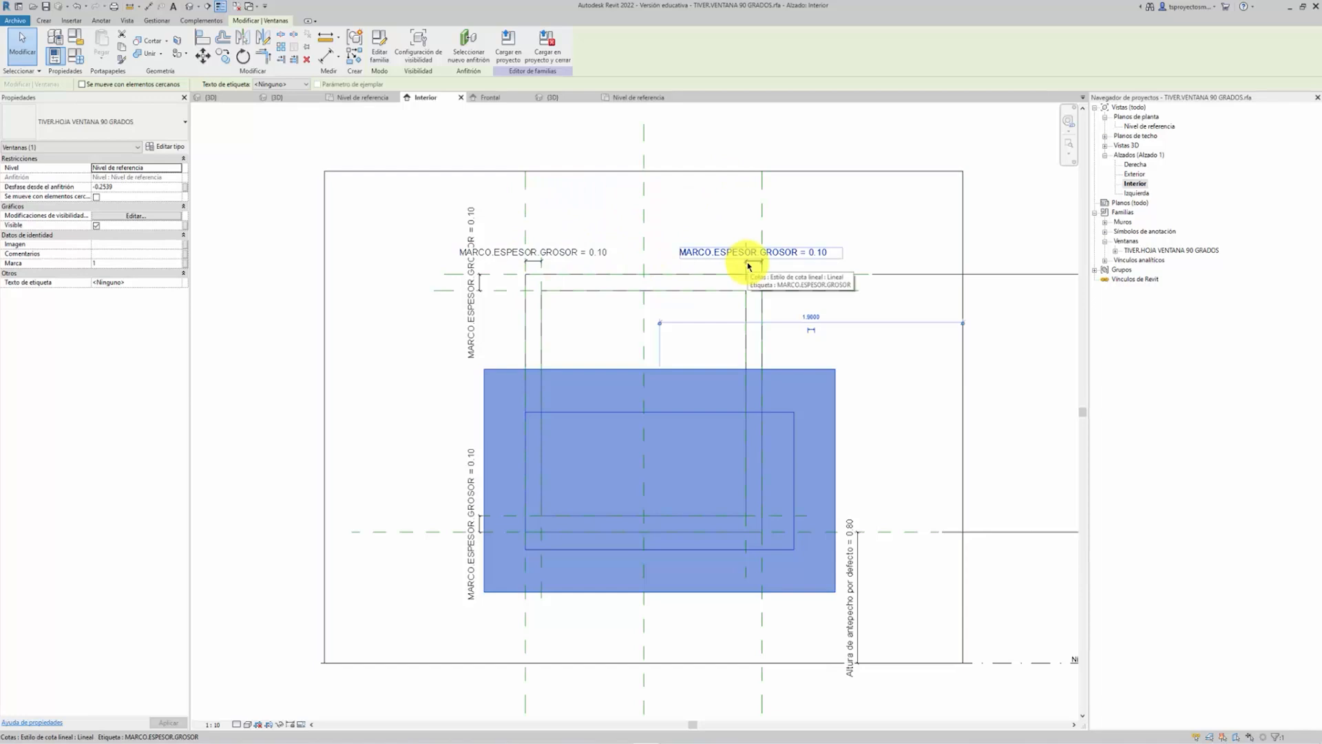
Add a length type parameter named HOJA.ANCHO, grouped under Cotas, to the window family
{"action": "left_click", "coordinate": [76, 55]}
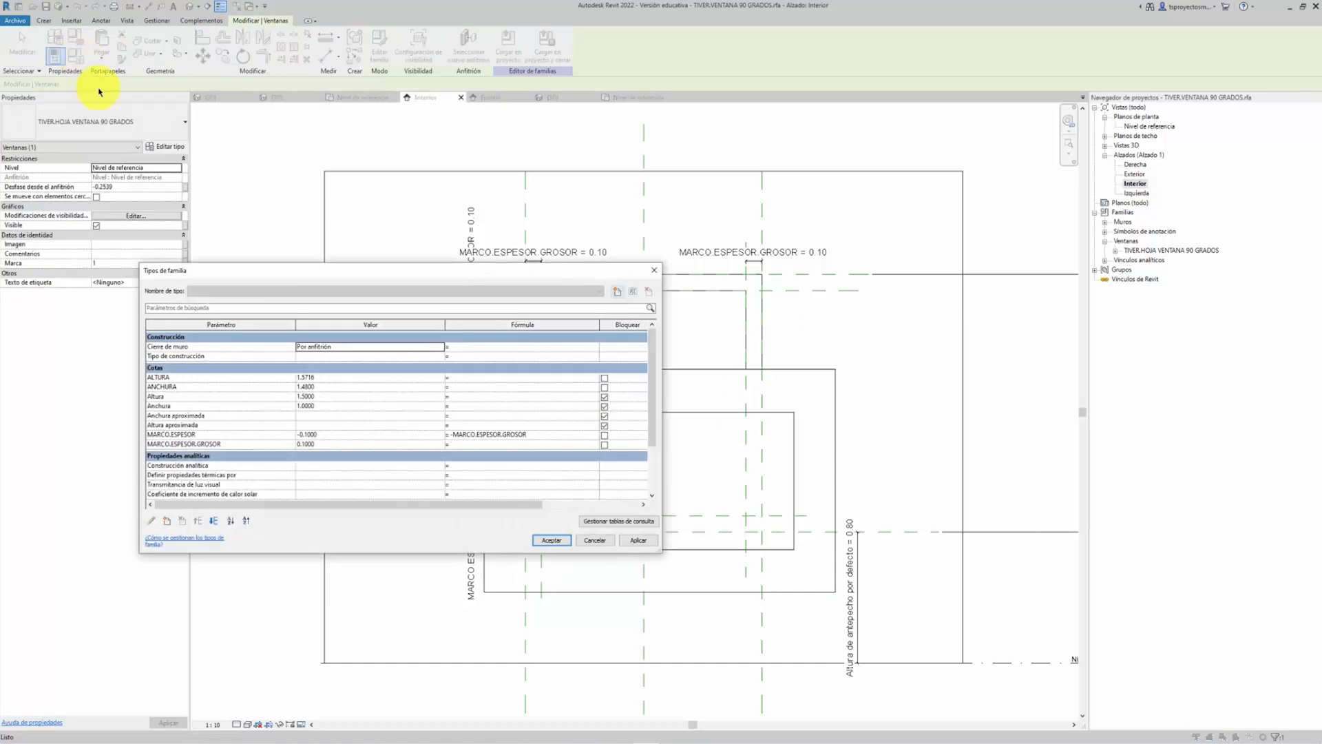
{"action": "left_click", "coordinate": [167, 521]}
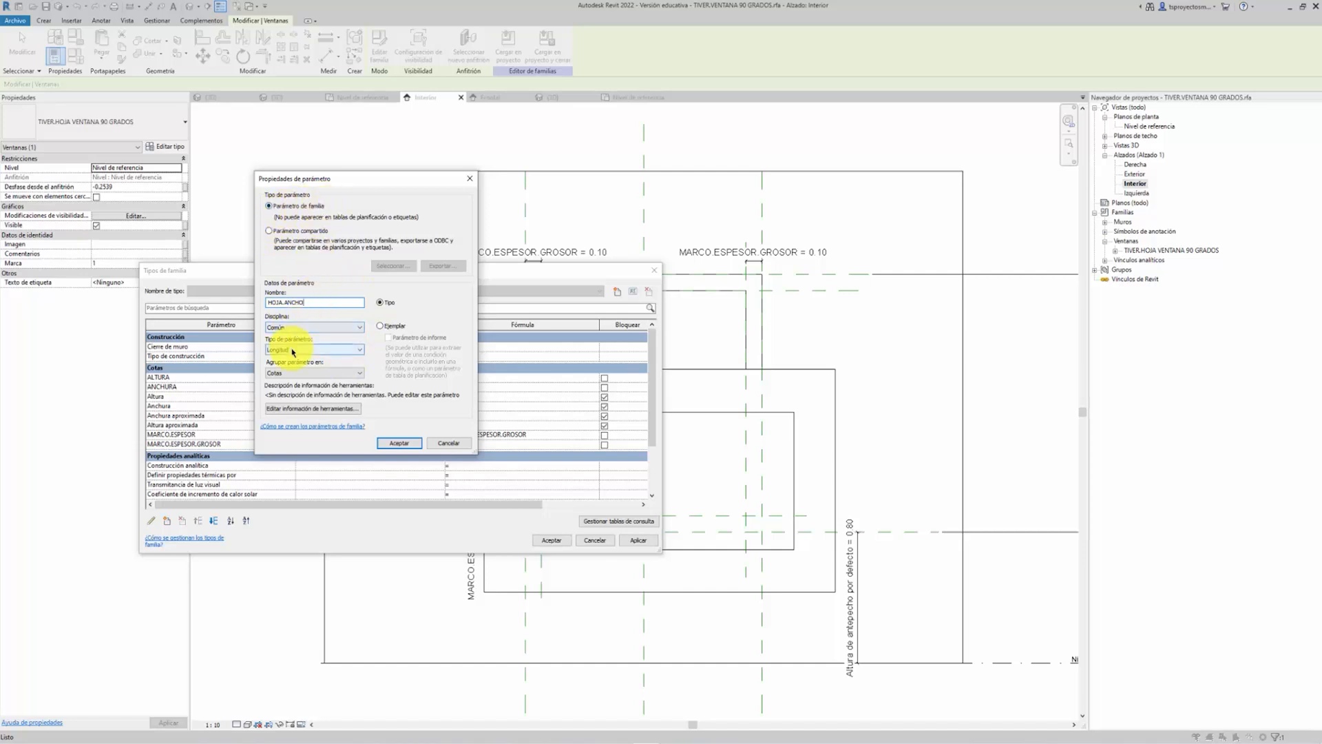
{"action": "left_click", "coordinate": [386, 444]}
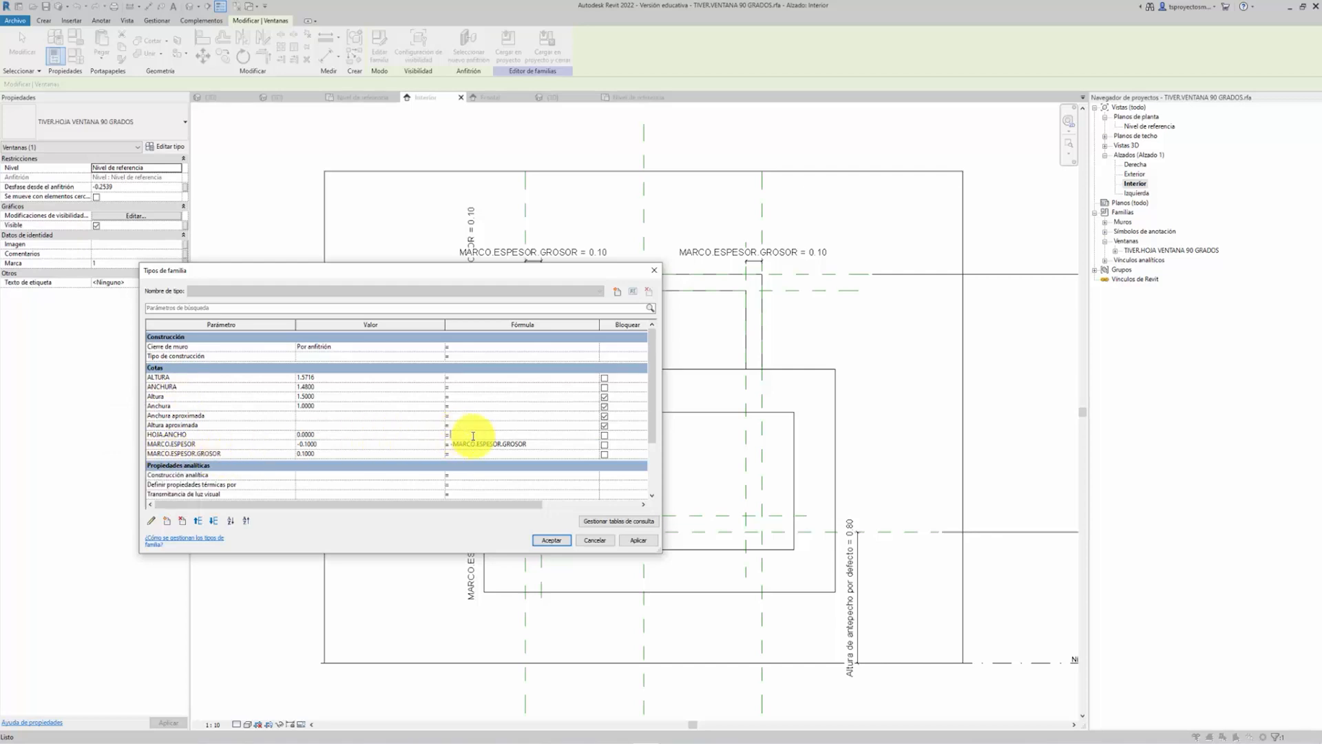
Set the HOJA.ANCHO formula to ANCHURA-2*MARCO.ESPESOR.GROSOR and accept the family types
{"action": "key", "text": "Caps_Lock"}
{"action": "key", "text": "BackSpace"}
{"action": "key", "text": "BackSpace"}
{"action": "key", "text": "Caps_Lock"}
{"action": "type", "text": "ANCHO-2*MARCO.ESPESOR.GROSOR"}
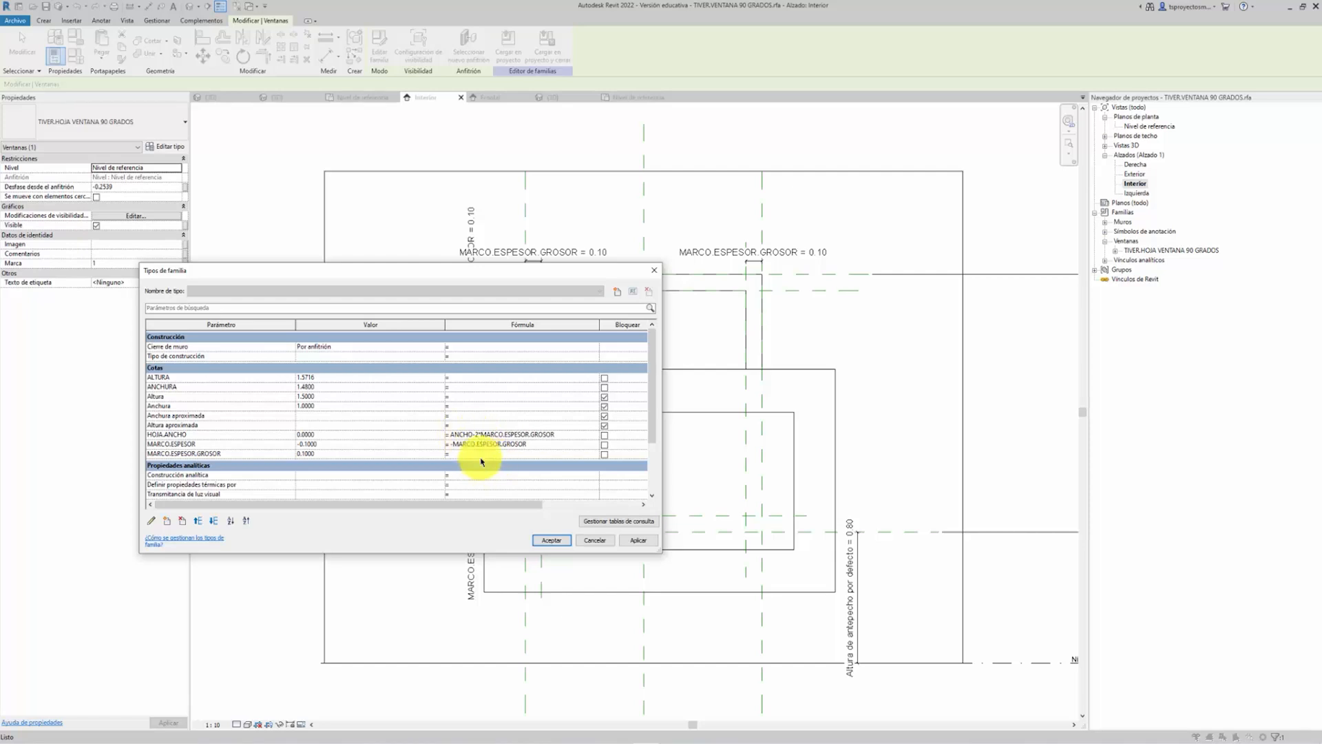
{"action": "left_click", "coordinate": [552, 541]}
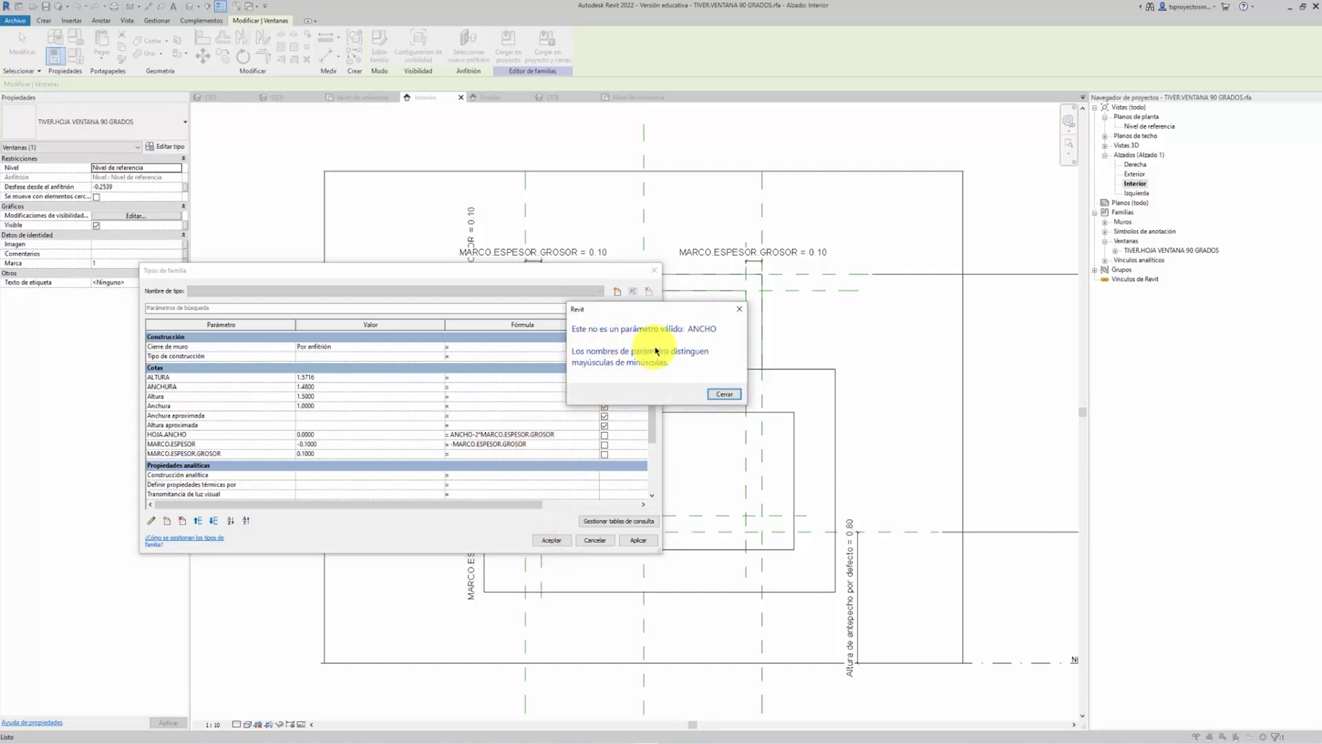
{"action": "left_click", "coordinate": [723, 394]}
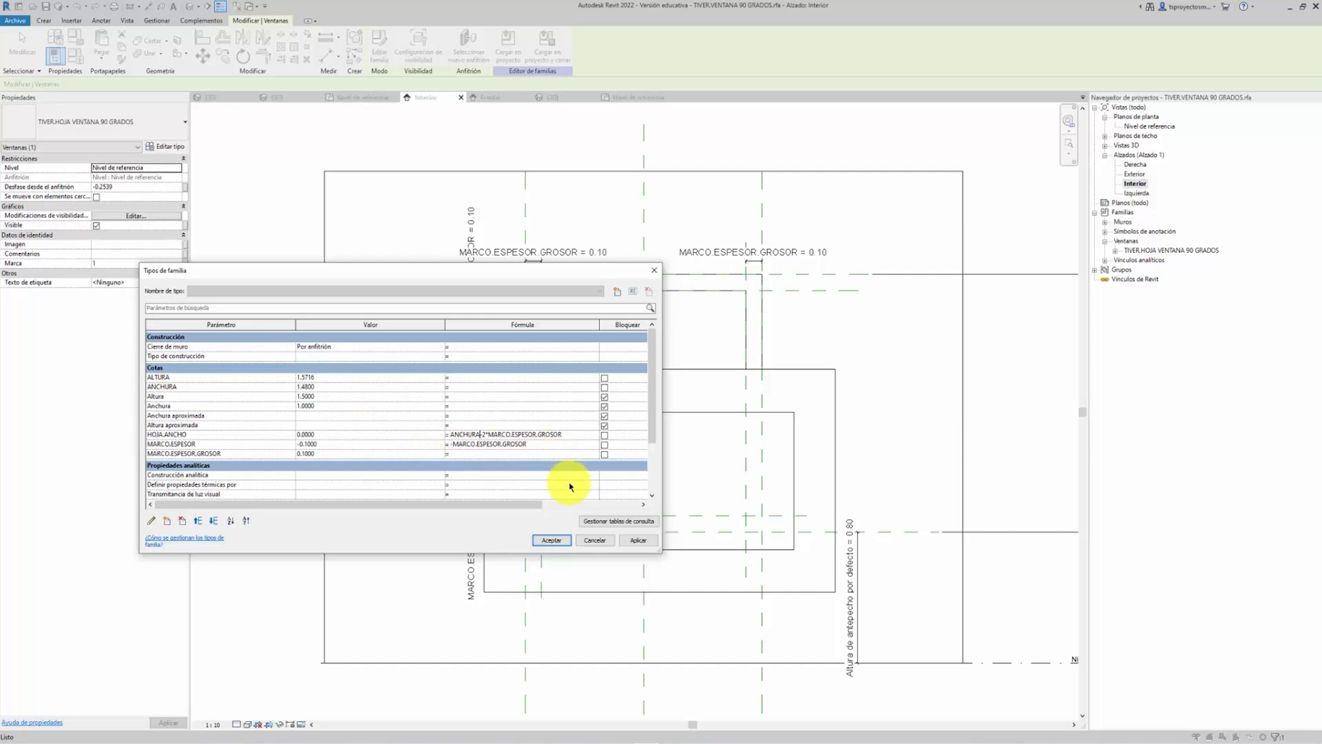
{"action": "left_click", "coordinate": [552, 539]}
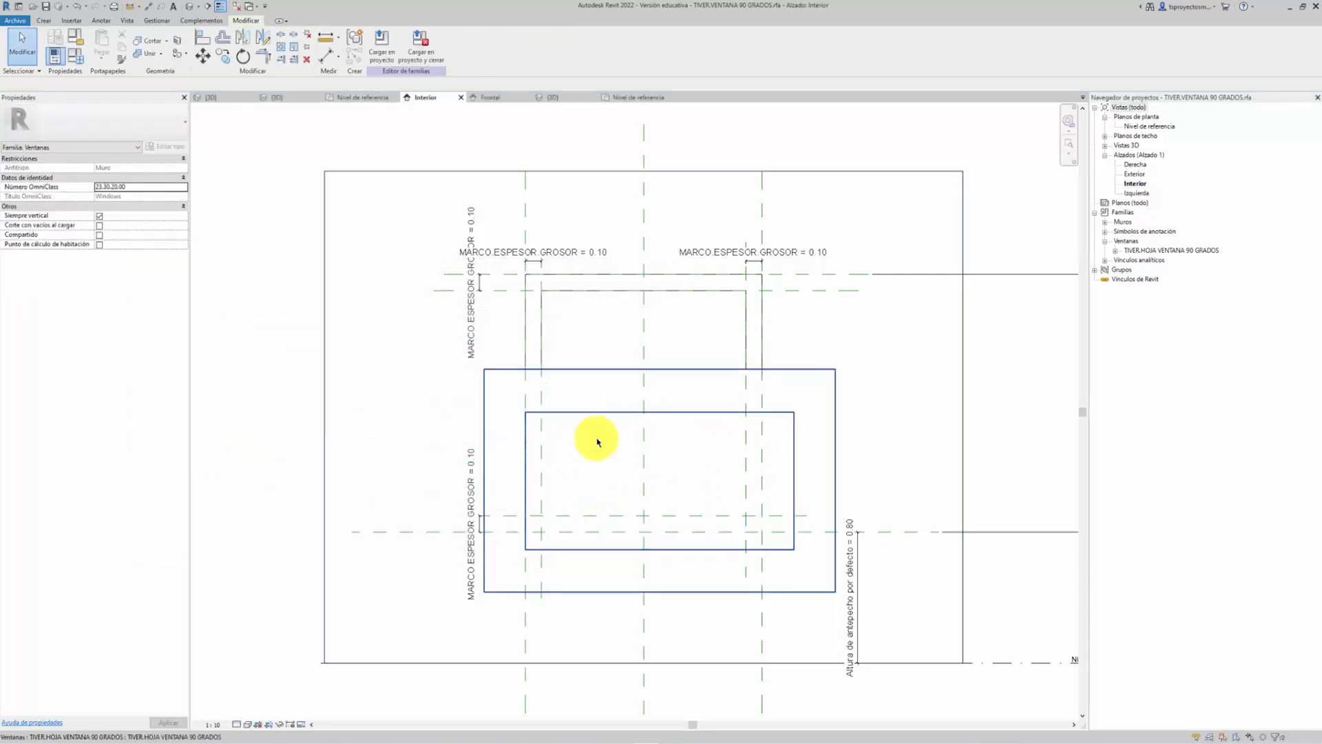
Associate the sash's HOJA.ANCHURA type property with HOJA.ANCHO, and move the sash between the frame's vertical sides
{"action": "left_click", "coordinate": [621, 375]}
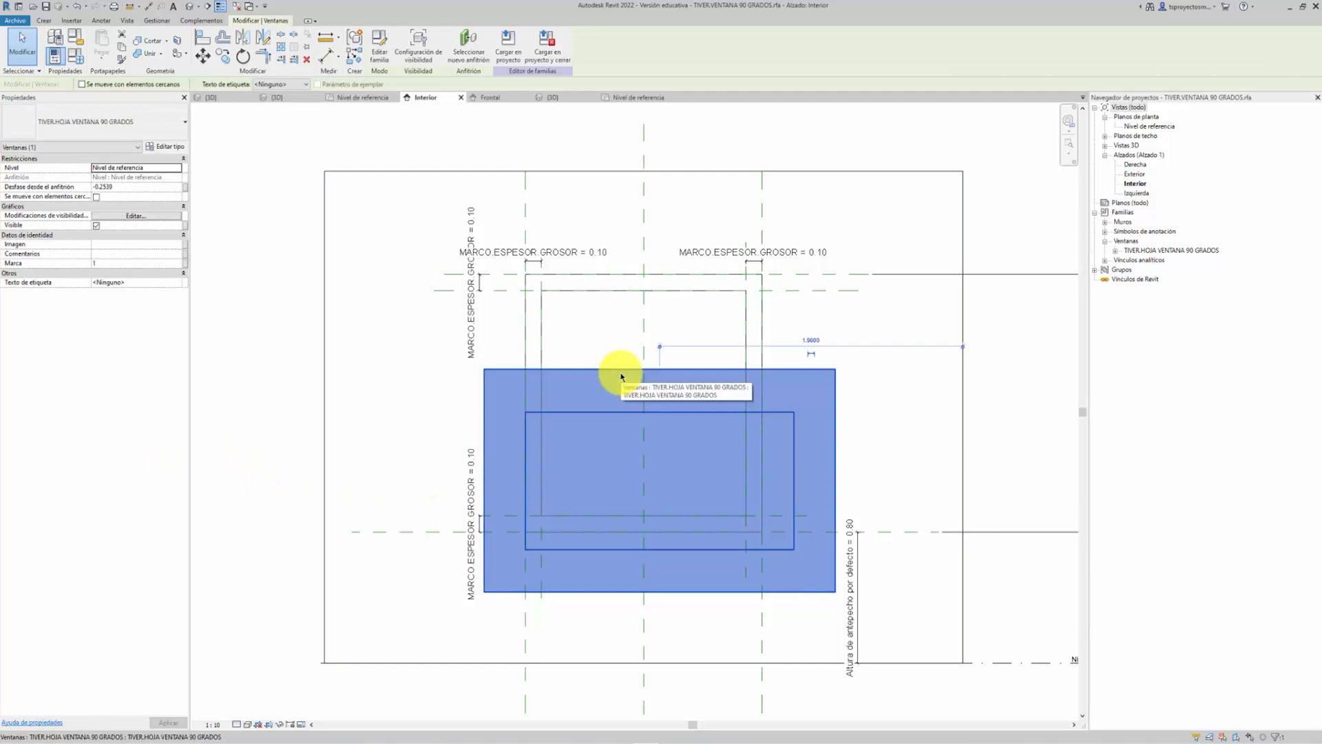
{"action": "left_click", "coordinate": [164, 145]}
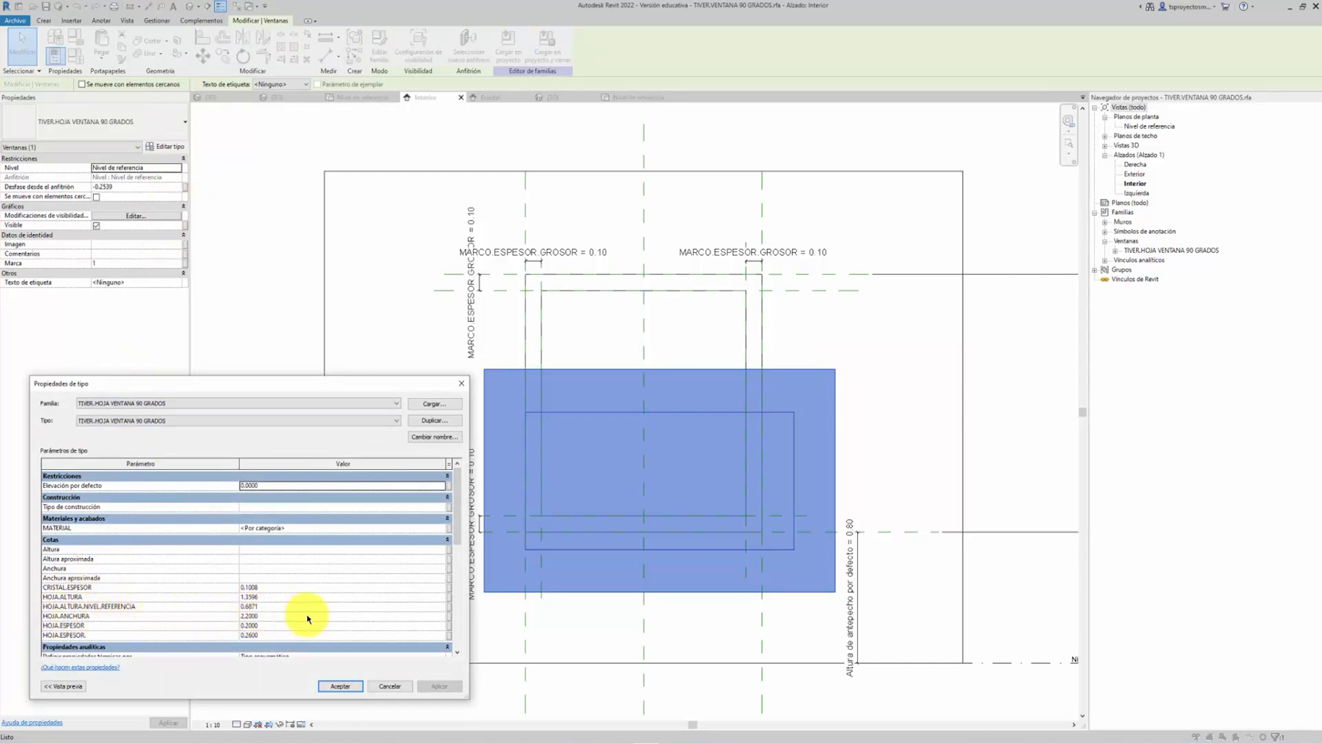
{"action": "left_click", "coordinate": [450, 617]}
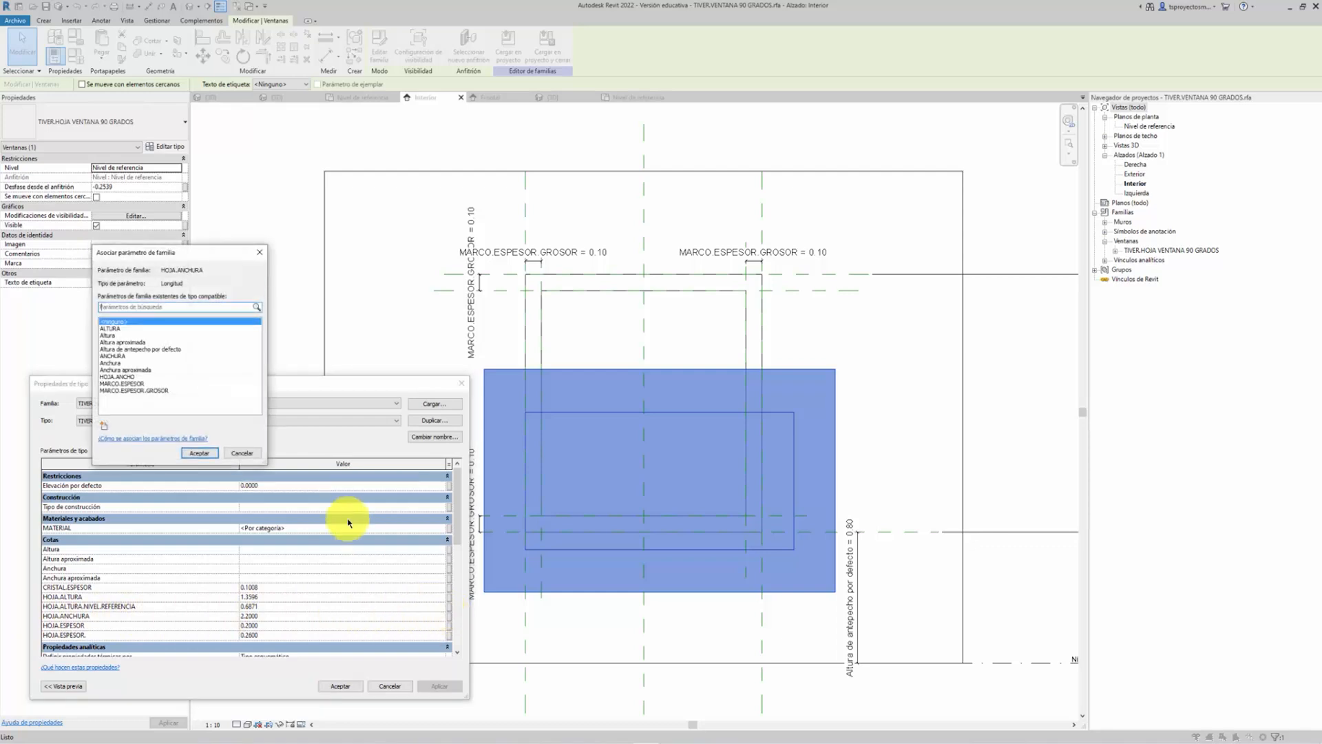
{"action": "left_click", "coordinate": [116, 378]}
{"action": "left_click", "coordinate": [199, 452]}
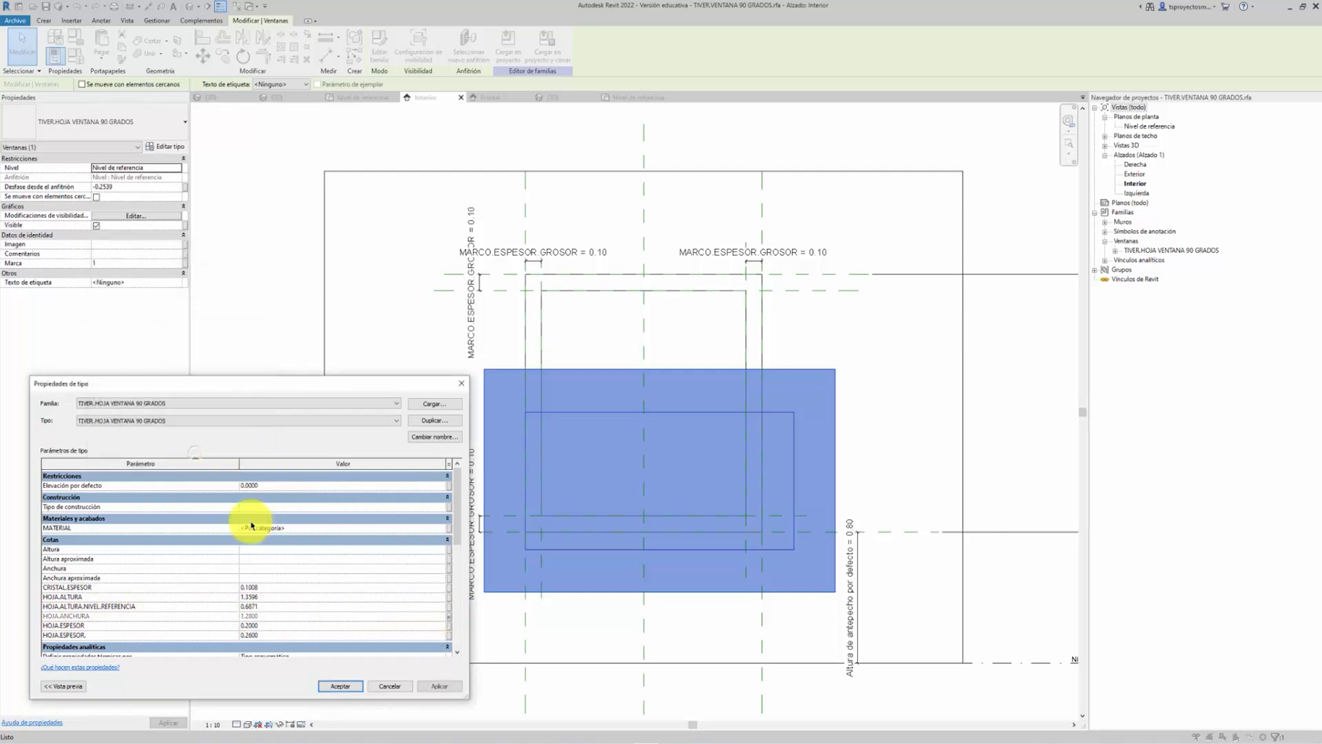
{"action": "left_click", "coordinate": [438, 686]}
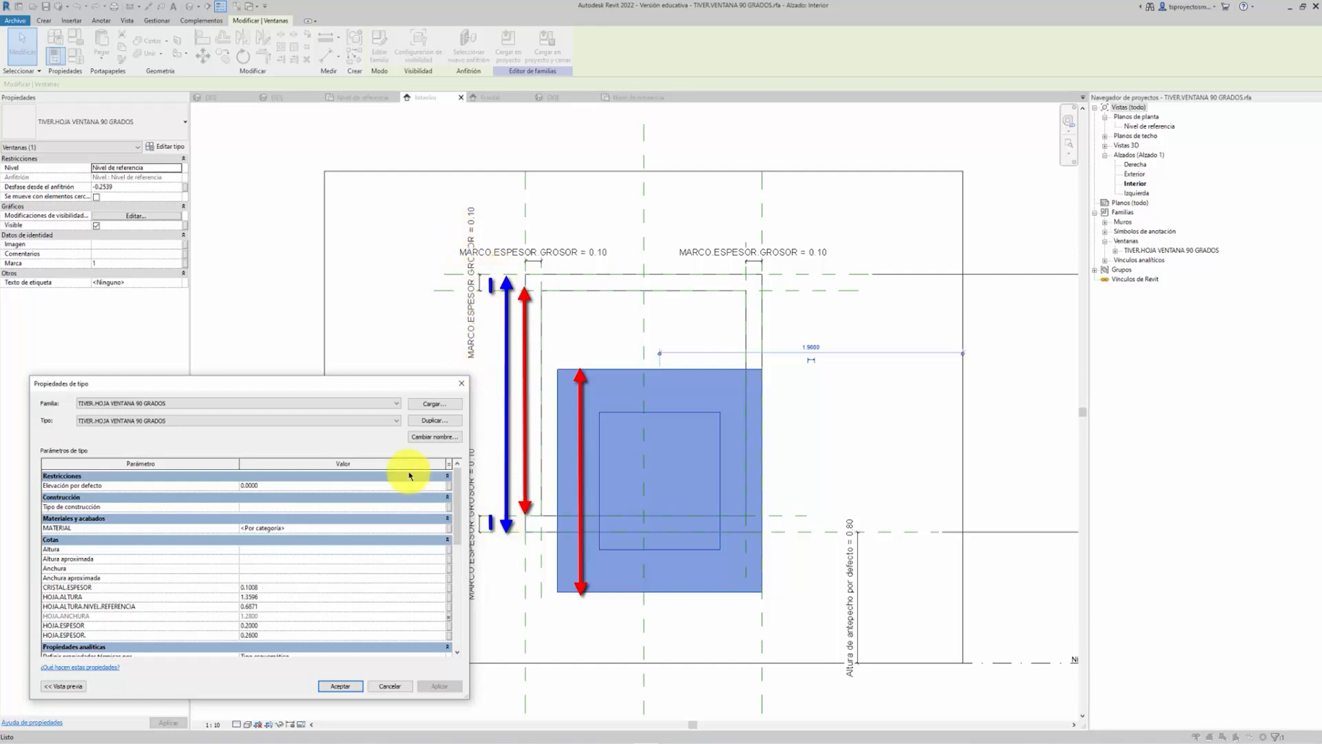
{"action": "left_click", "coordinate": [341, 685]}
{"action": "mouse_move", "coordinate": [625, 449]}
{"action": "left_mouse_down"}
{"action": "mouse_move", "coordinate": [525, 413]}
{"action": "mouse_move", "coordinate": [487, 369]}
{"action": "mouse_move", "coordinate": [514, 376]}
{"action": "mouse_move", "coordinate": [511, 405]}
{"action": "mouse_move", "coordinate": [617, 415]}
{"action": "mouse_move", "coordinate": [622, 431]}
{"action": "left_mouse_up"}
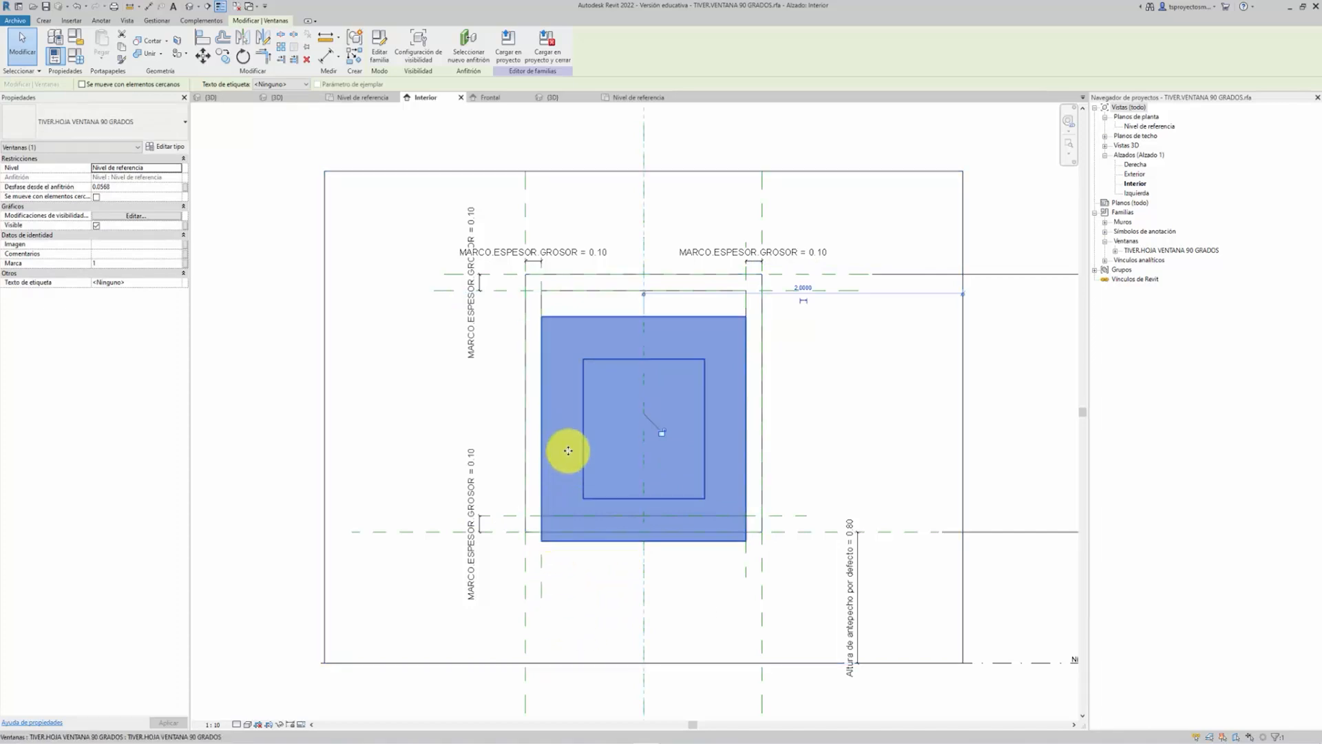
Review the sash's HOJA.ALTURA.NIVEL.REFERENCIA type property and the window's height and sill dimensions in the Interior elevation
{"action": "left_click", "coordinate": [167, 147]}
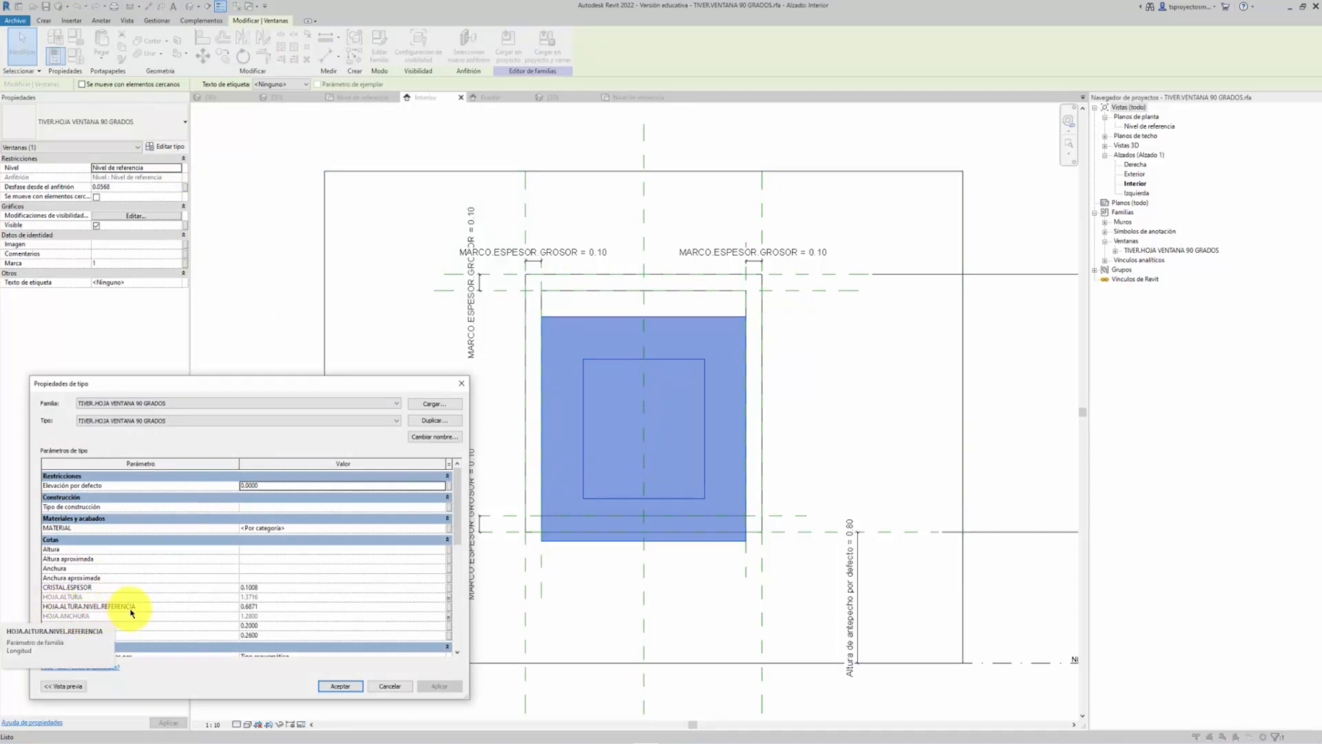
{"action": "left_click", "coordinate": [462, 384]}
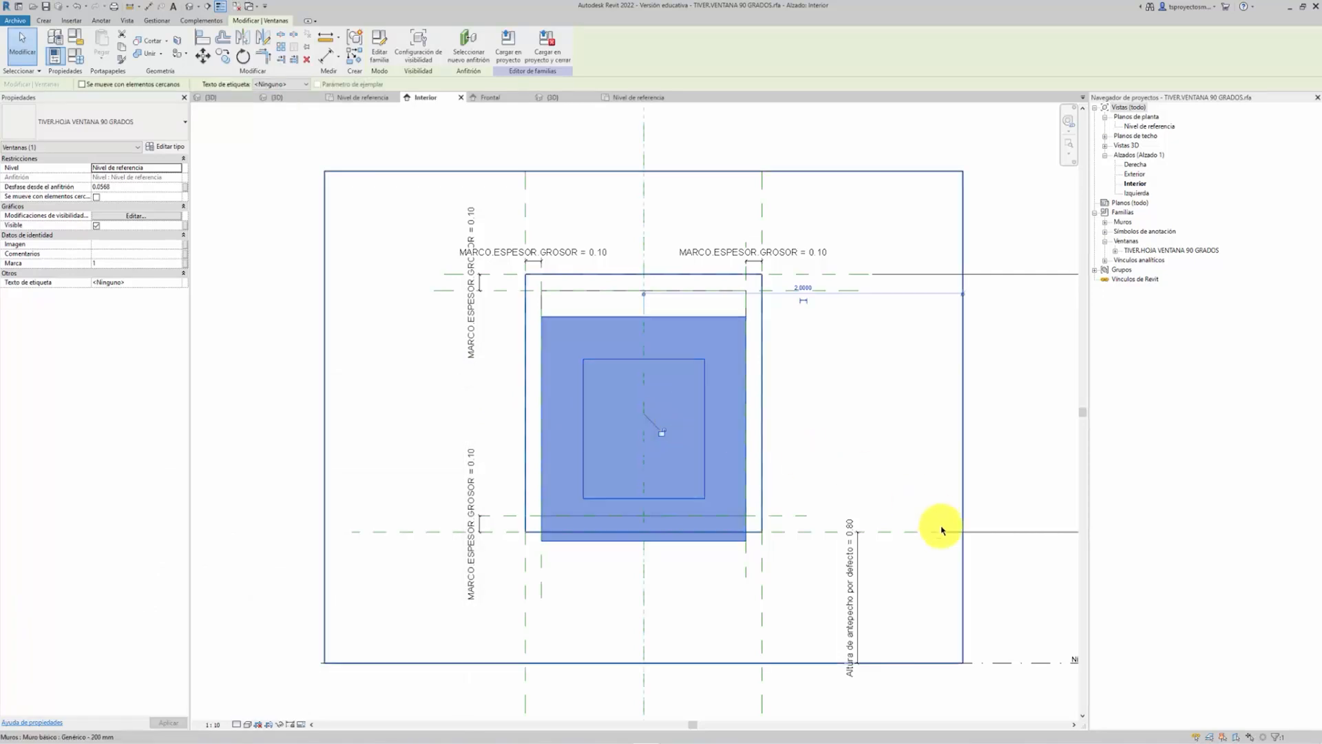
{"action": "scroll", "coordinate": [960, 588], "scroll_direction": "down", "scroll_amount": 2}
{"action": "middle_click_drag", "start_coordinate": [851, 594], "coordinate": [639, 536]}
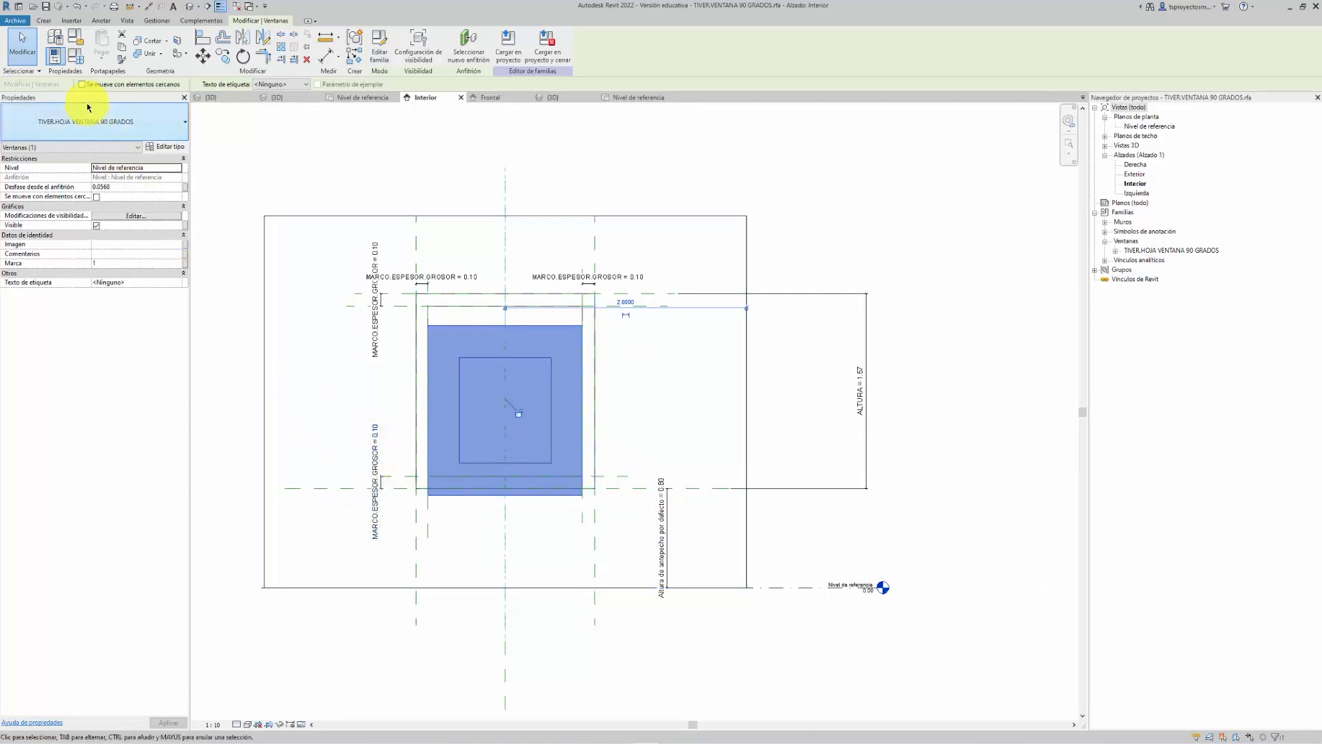
Add a length type parameter named HOJA.ALTURA.NIVEL, grouped under Cotas, to the window family
{"action": "left_click", "coordinate": [76, 59]}
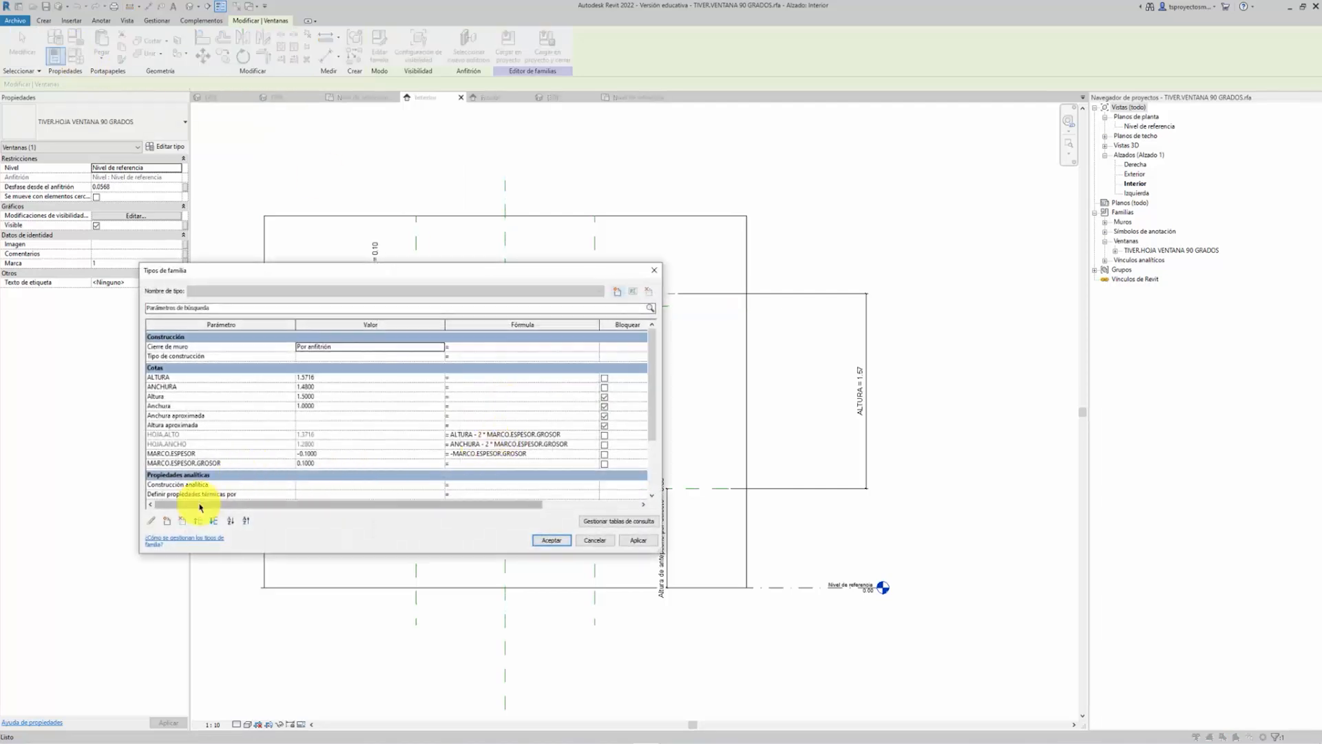
{"action": "left_click", "coordinate": [166, 521]}
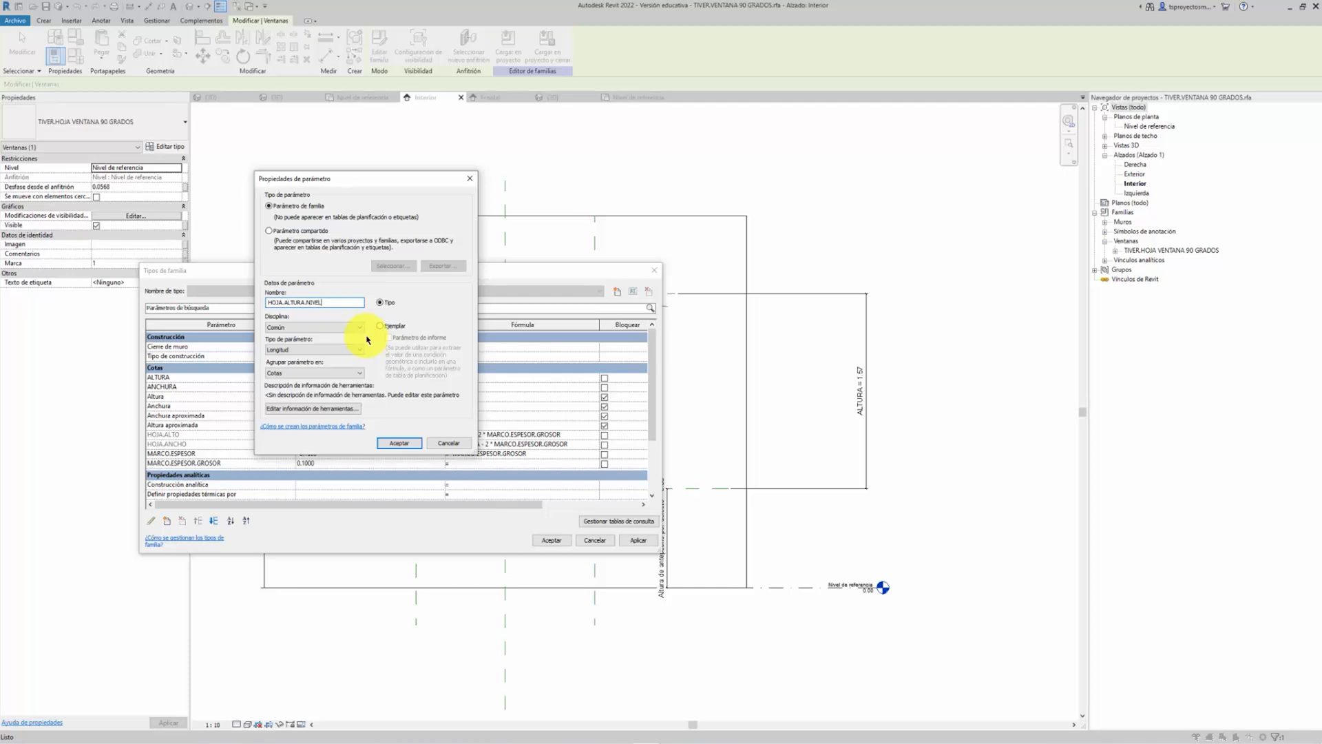
{"action": "left_click", "coordinate": [408, 443]}
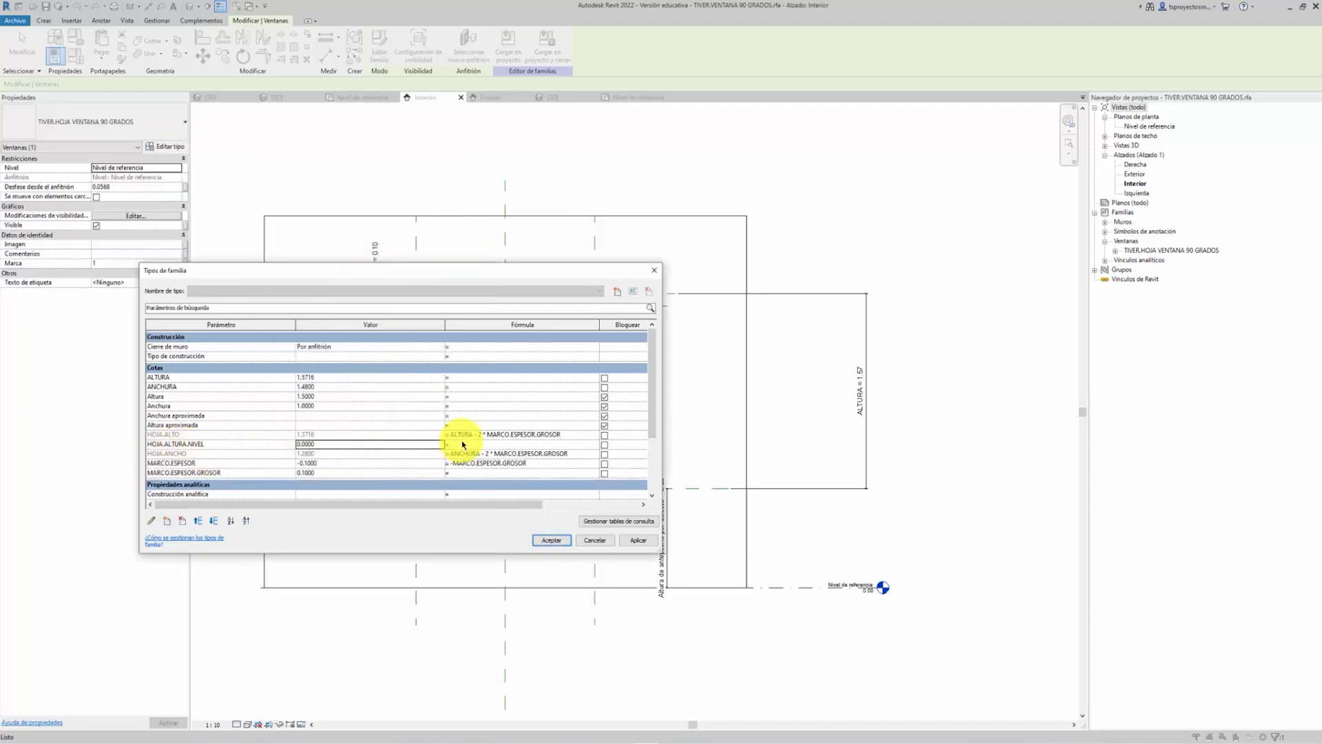
Set the HOJA.ALTURA.NIVEL formula to Altura de antepecho por defecto + MARCO.ESPESOR.GROSOR, accept the family types and check the formula
{"action": "scroll", "coordinate": [461, 444], "scroll_direction": "down", "scroll_amount": 4}
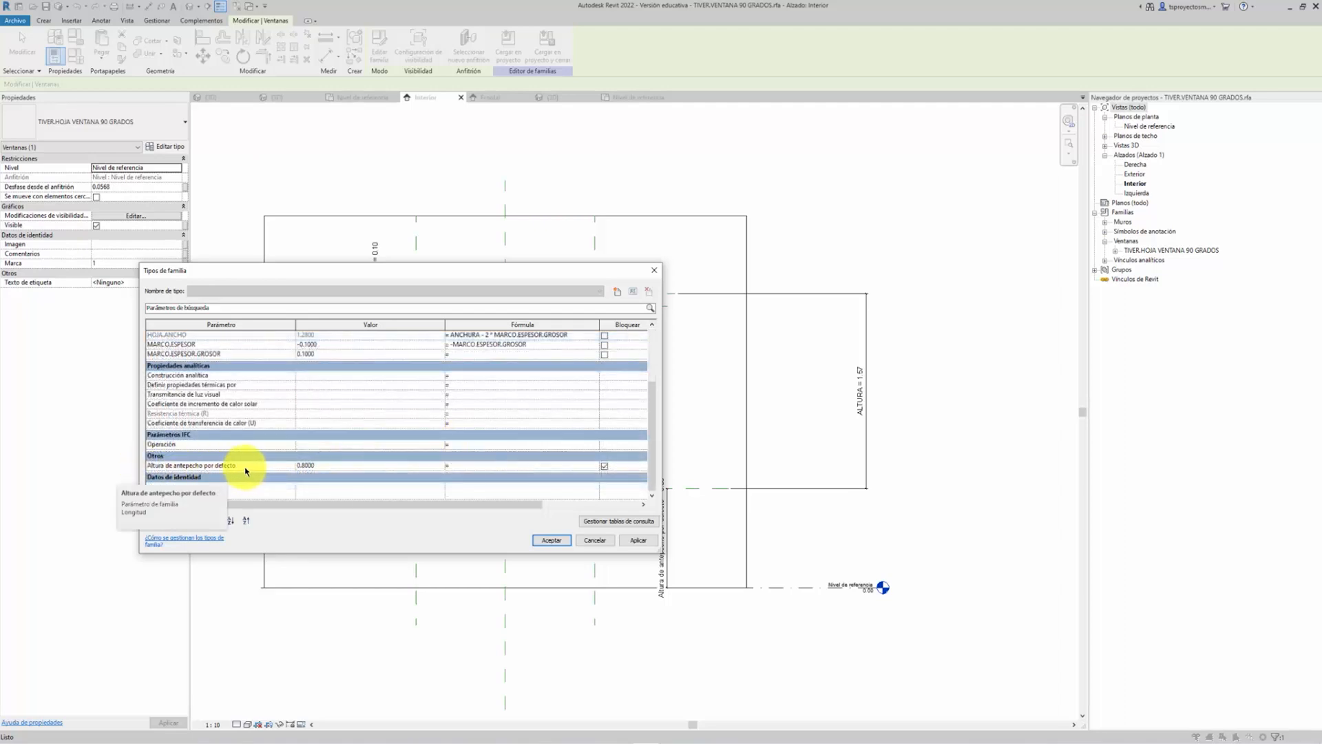
{"action": "left_click", "coordinate": [247, 466]}
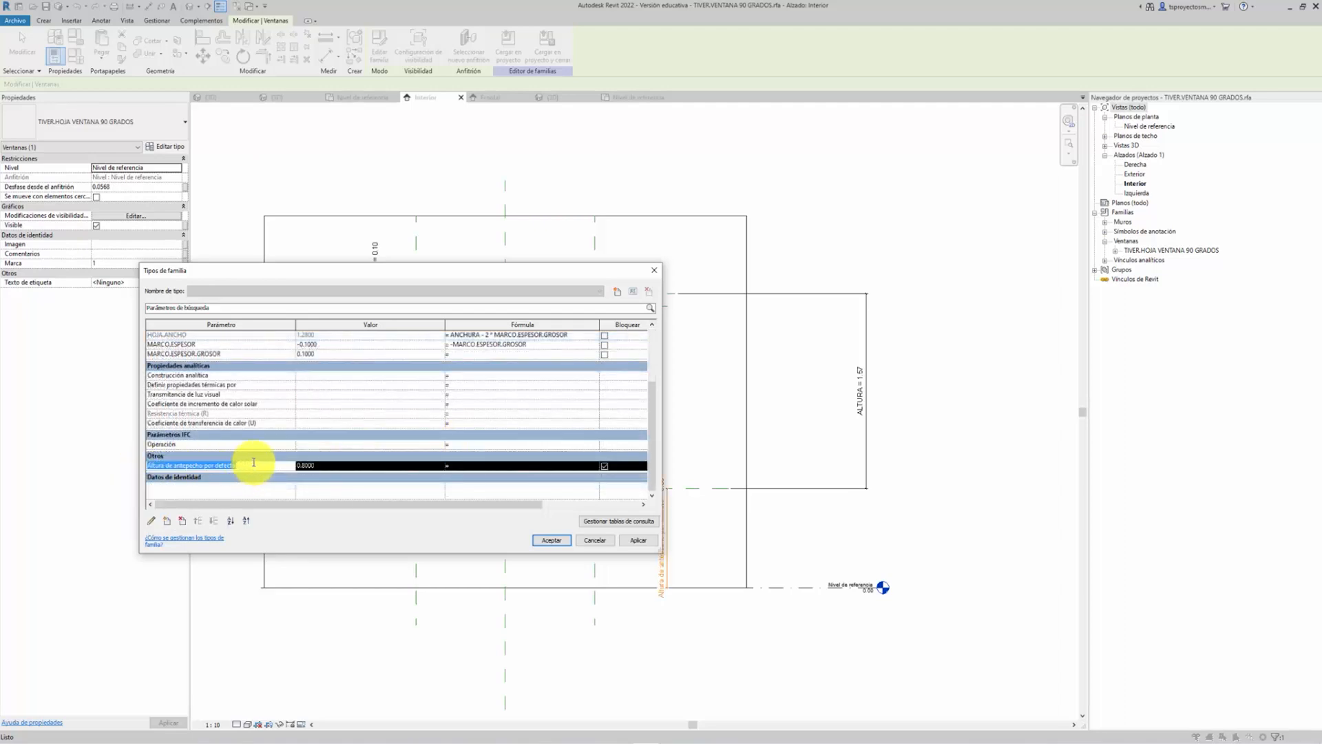
{"action": "scroll", "coordinate": [295, 428], "scroll_direction": "up", "scroll_amount": 5}
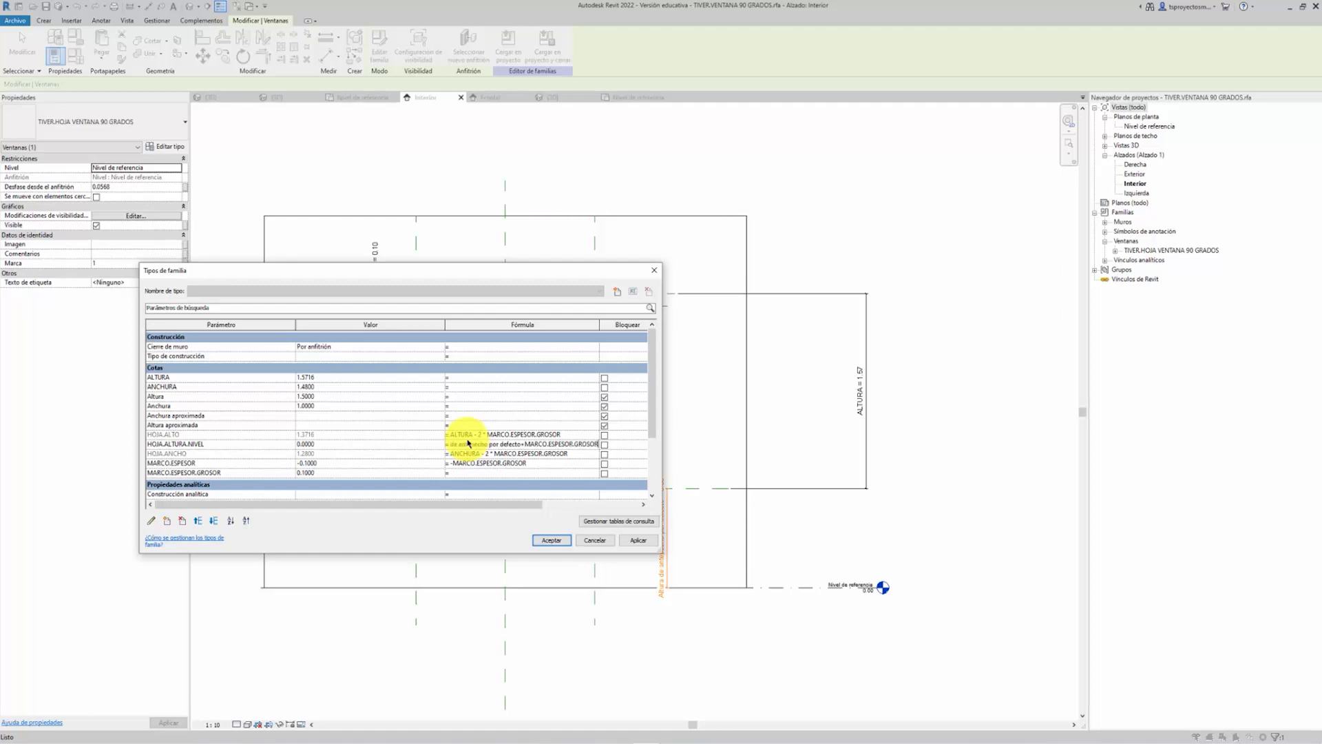
{"action": "left_click", "coordinate": [552, 538]}
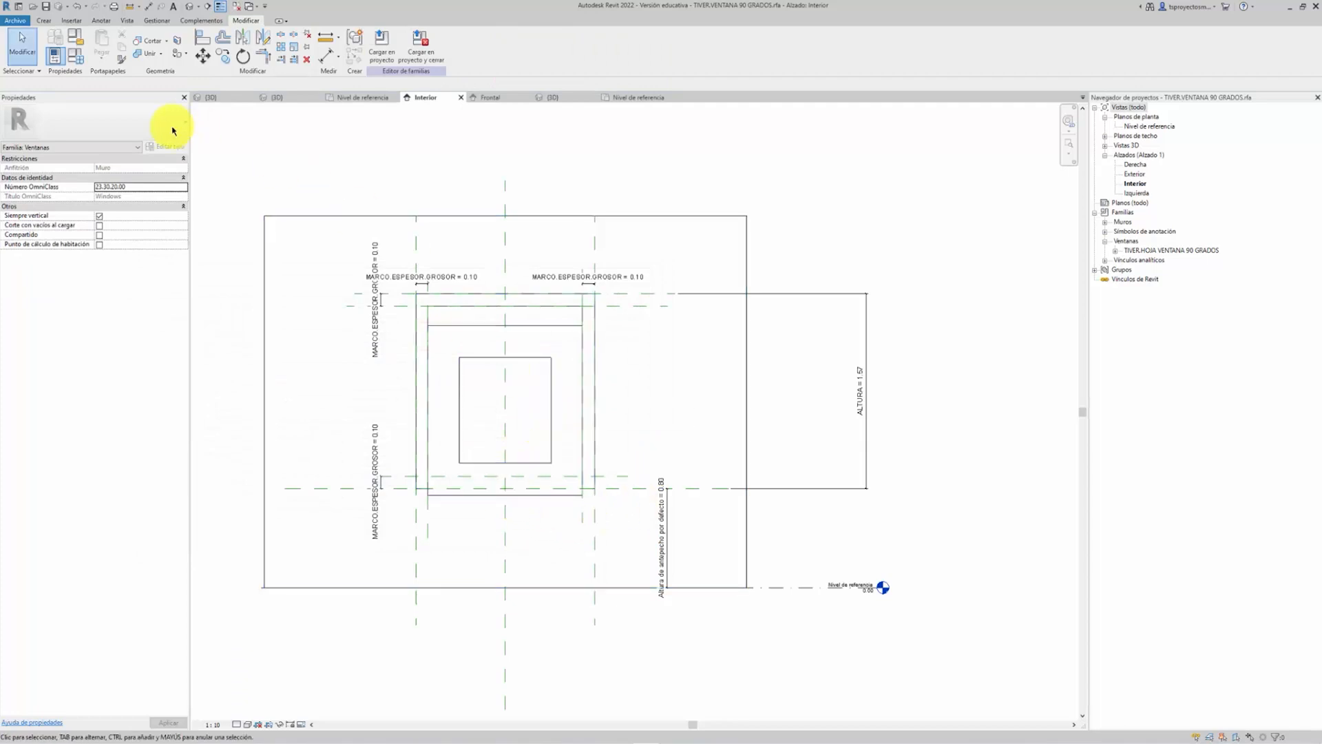
{"action": "left_click", "coordinate": [75, 53]}
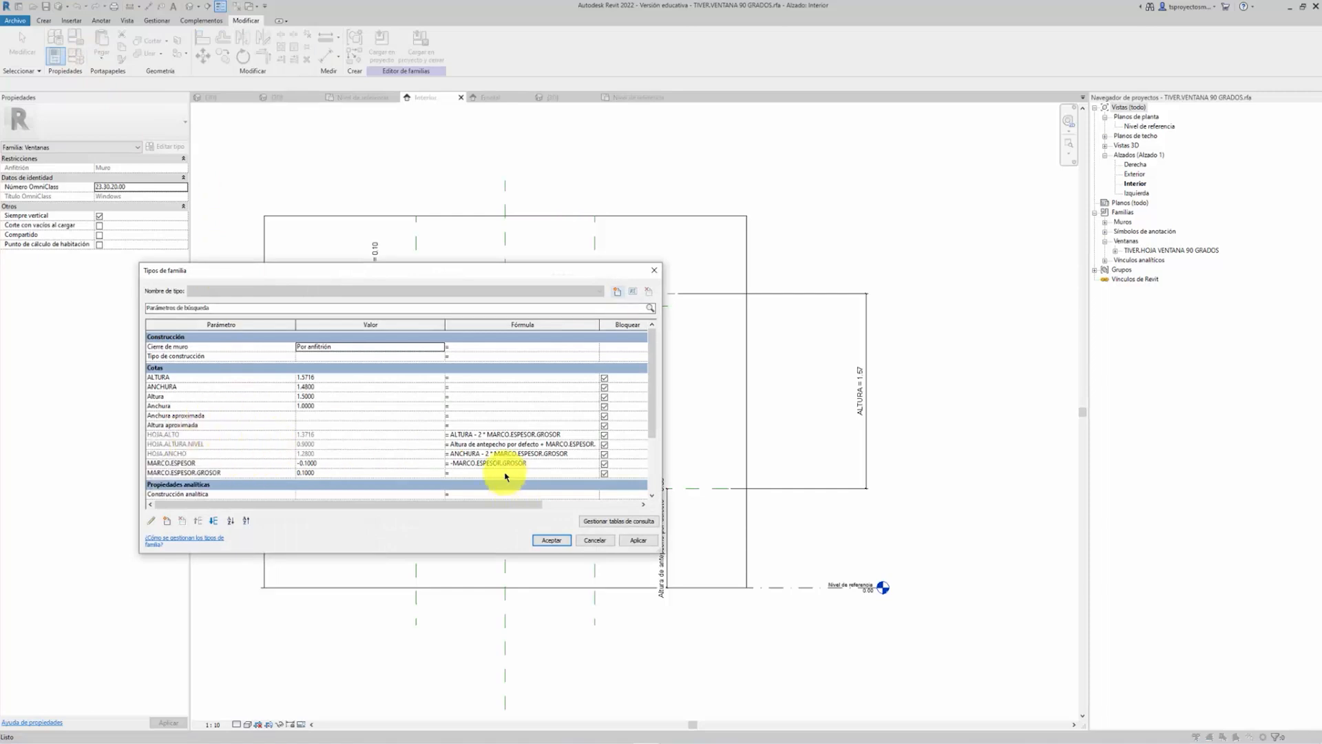
{"action": "left_click", "coordinate": [548, 538]}
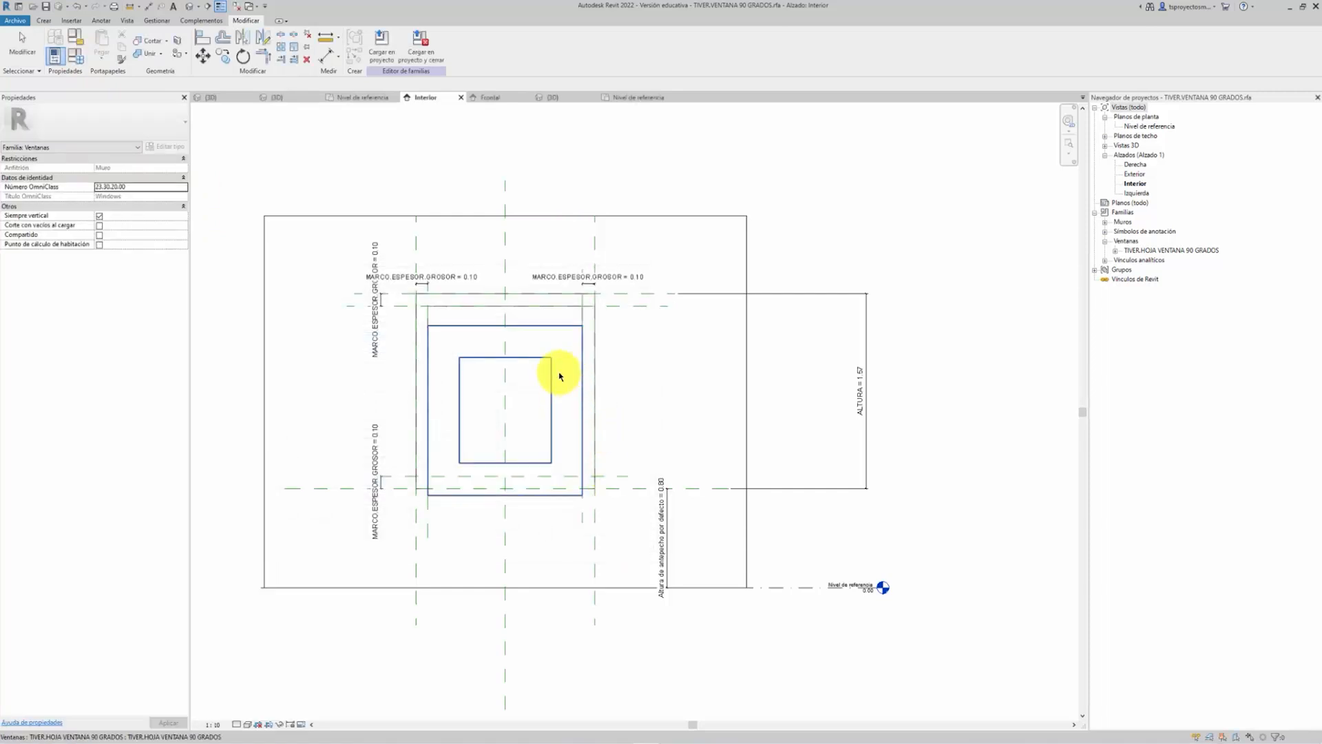
Associate the sash's HOJA.ALTURA.NIVEL.REFERENCIA type property with the HOJA.ALTURA.NIVEL family parameter
{"action": "left_click", "coordinate": [560, 374]}
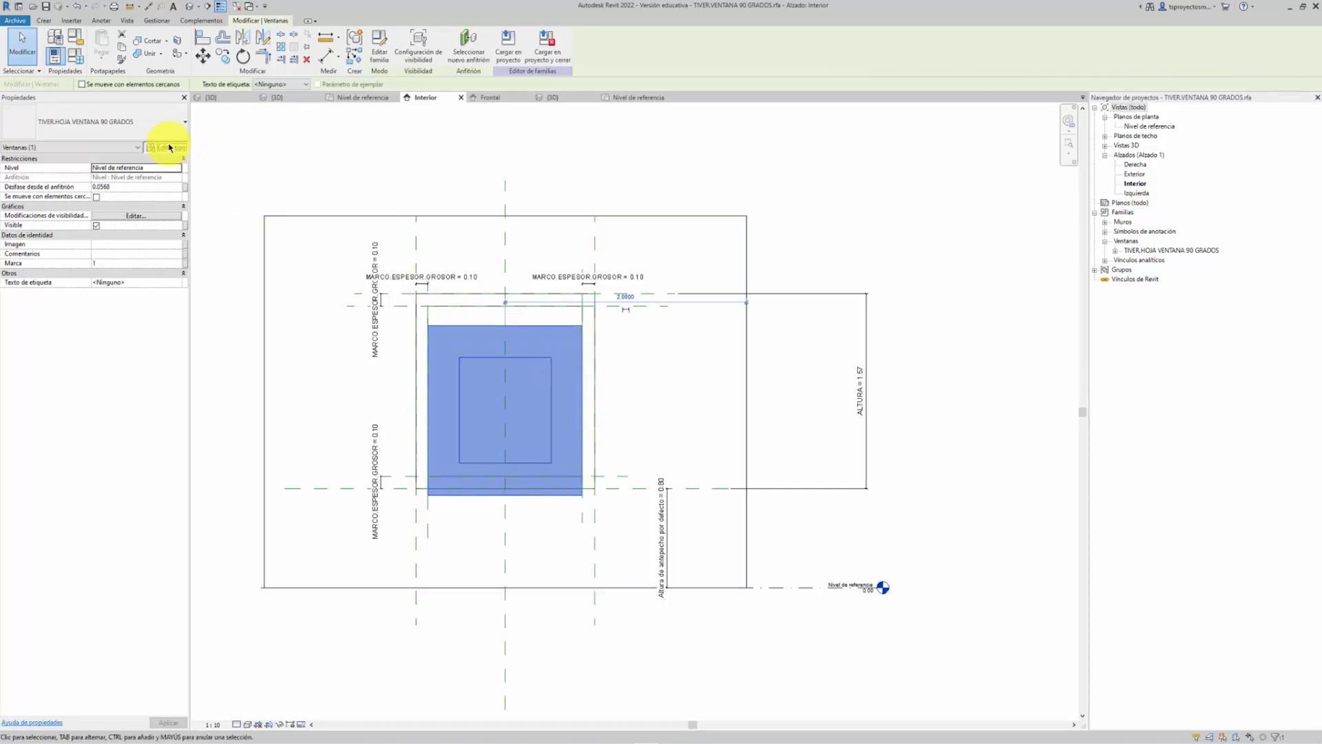
{"action": "left_click", "coordinate": [169, 148]}
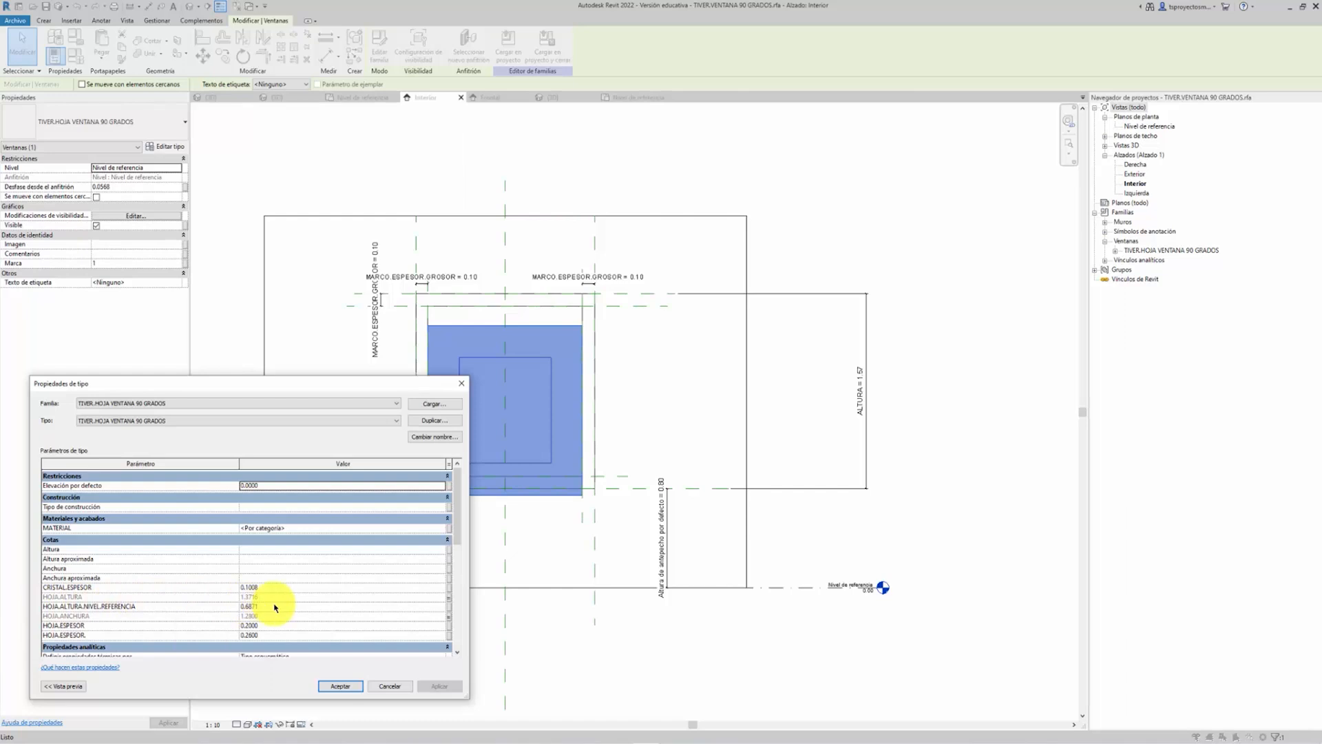
{"action": "left_click", "coordinate": [447, 607]}
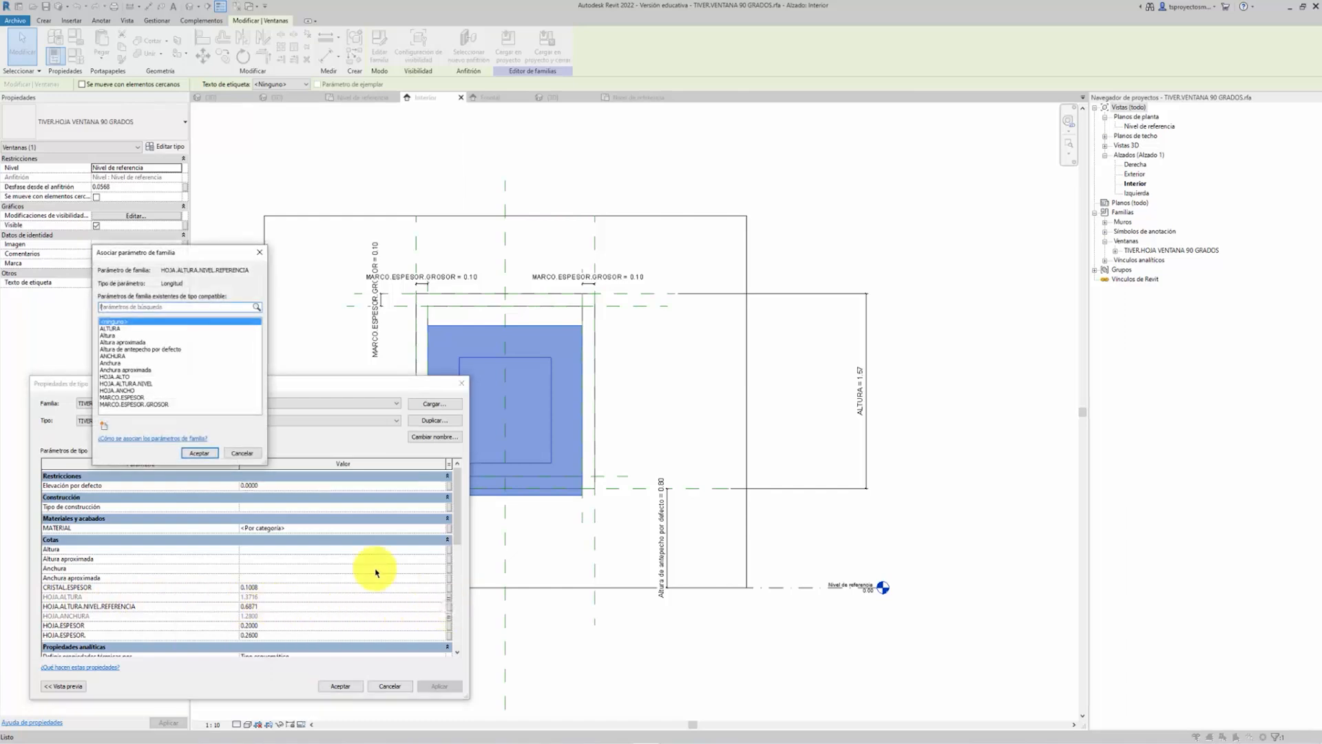
{"action": "left_click", "coordinate": [138, 384]}
{"action": "left_click", "coordinate": [197, 453]}
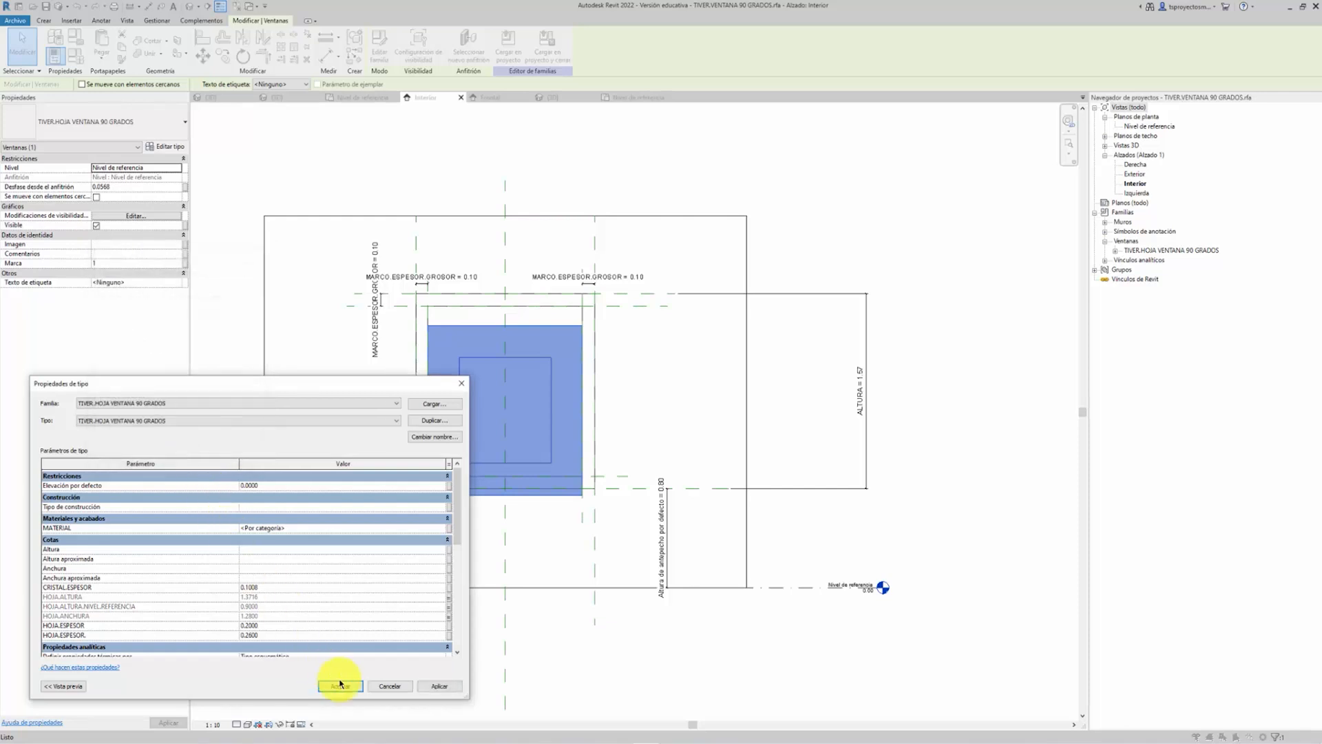
{"action": "left_click", "coordinate": [340, 683]}
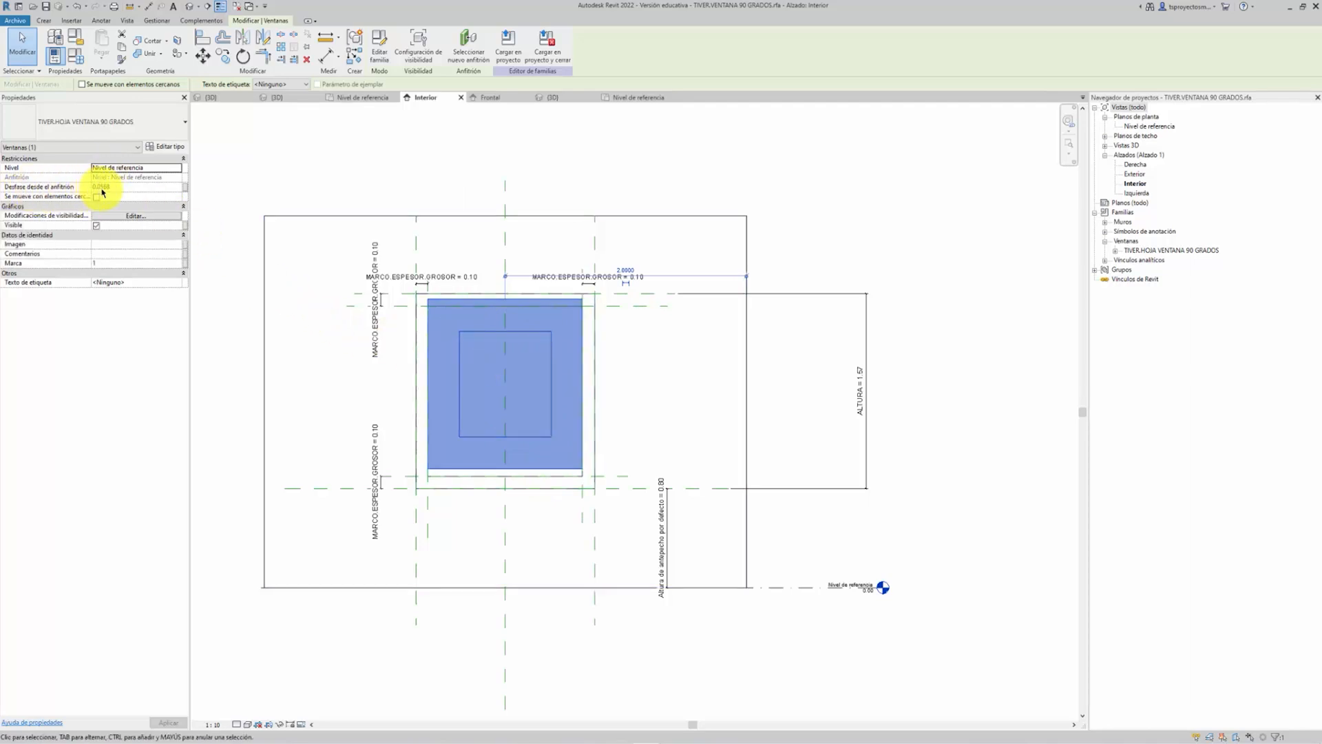
Set the sash's Desfase desde el anfitrión to 0 and move the sash sideways past the frame's right side
{"action": "left_click", "coordinate": [121, 187]}
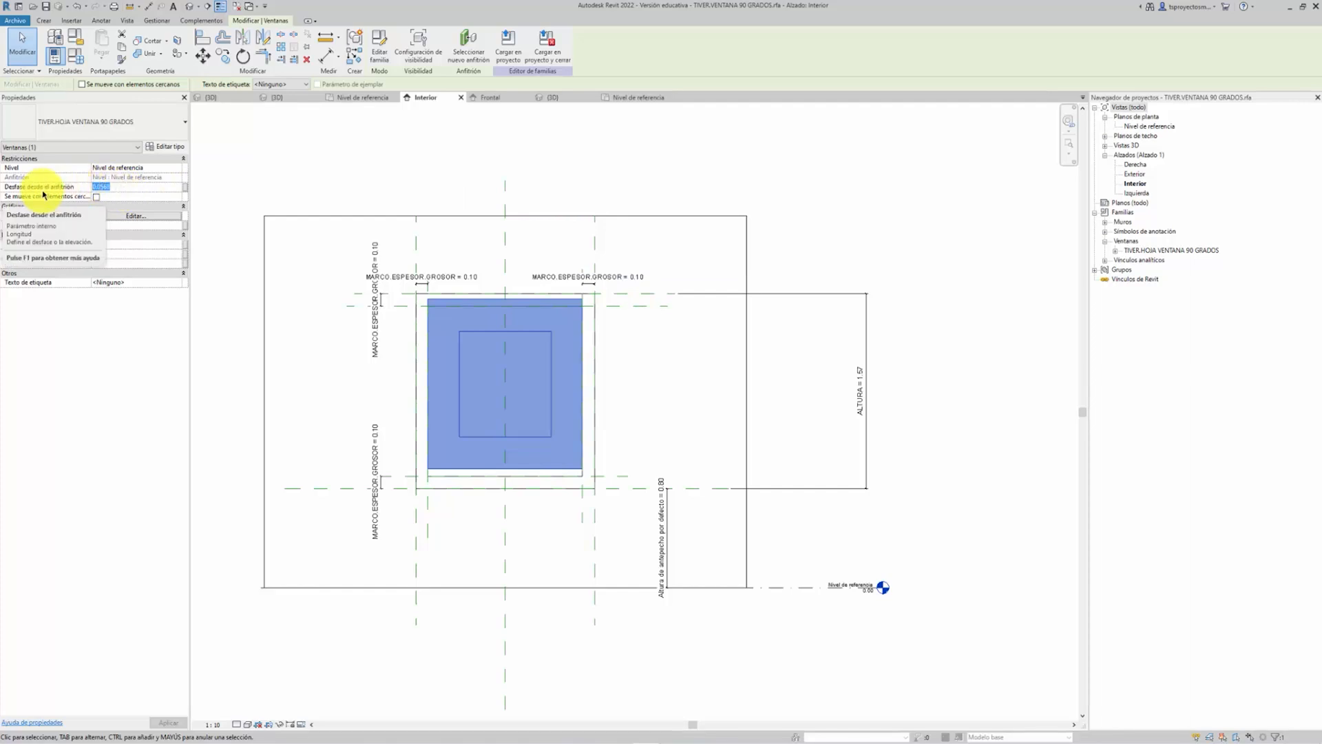
{"action": "type", "text": "00"}
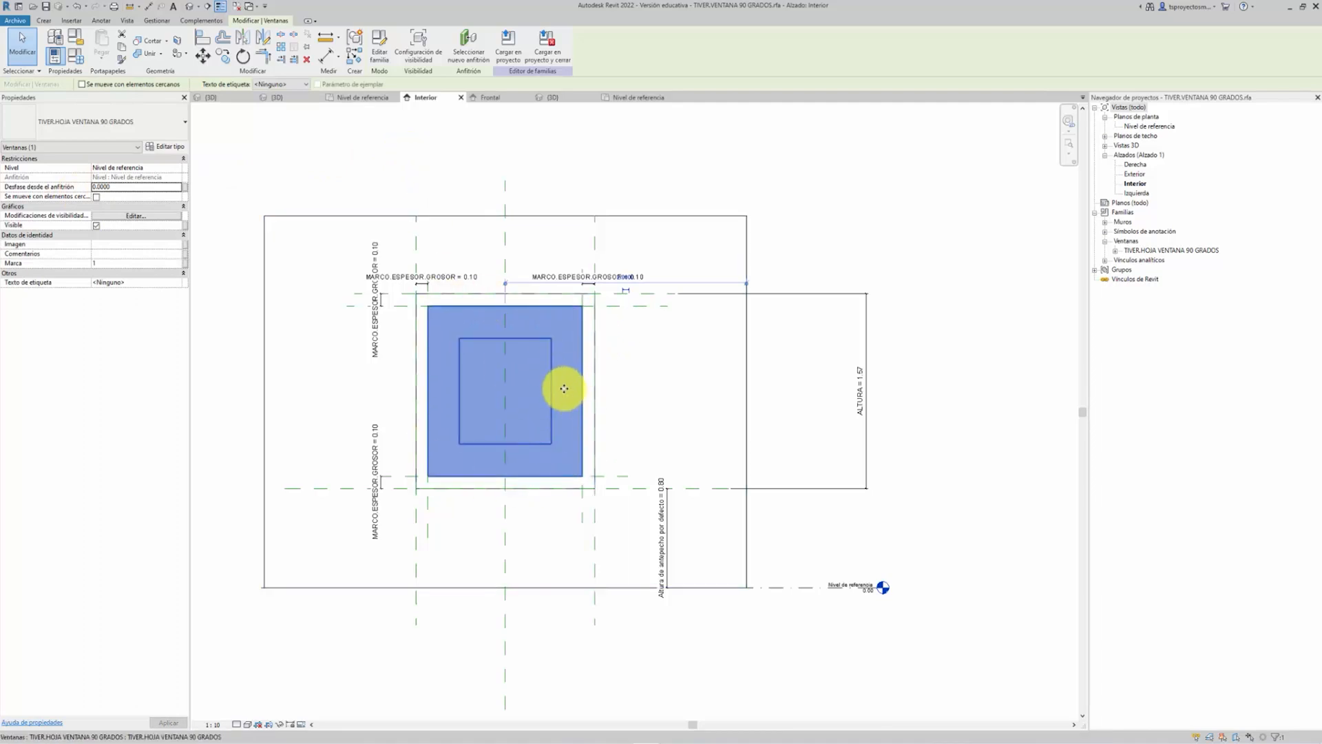
{"action": "left_click_drag", "start_coordinate": [569, 382], "coordinate": [614, 382]}
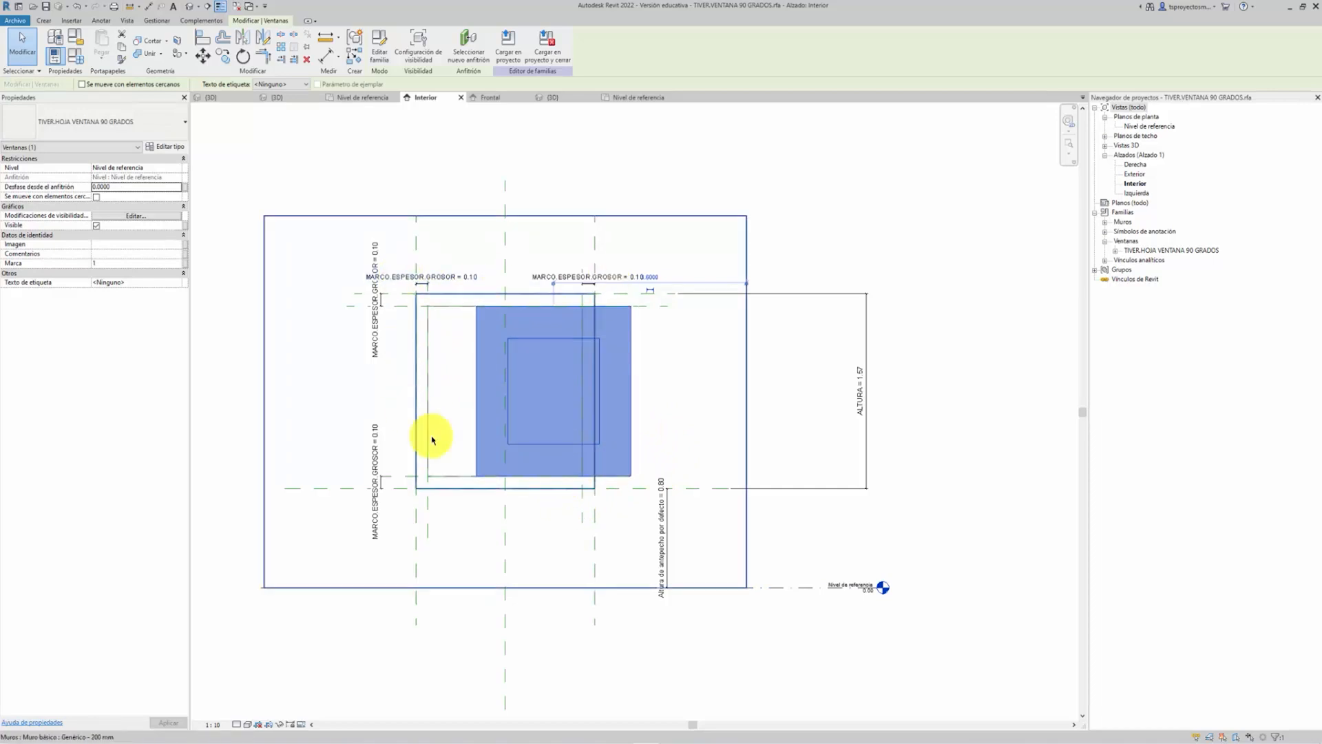
Inspect the sash in the Nivel de referencia plan and reduce its profile thicknesses in the type properties
{"action": "double_click", "coordinate": [1138, 127]}
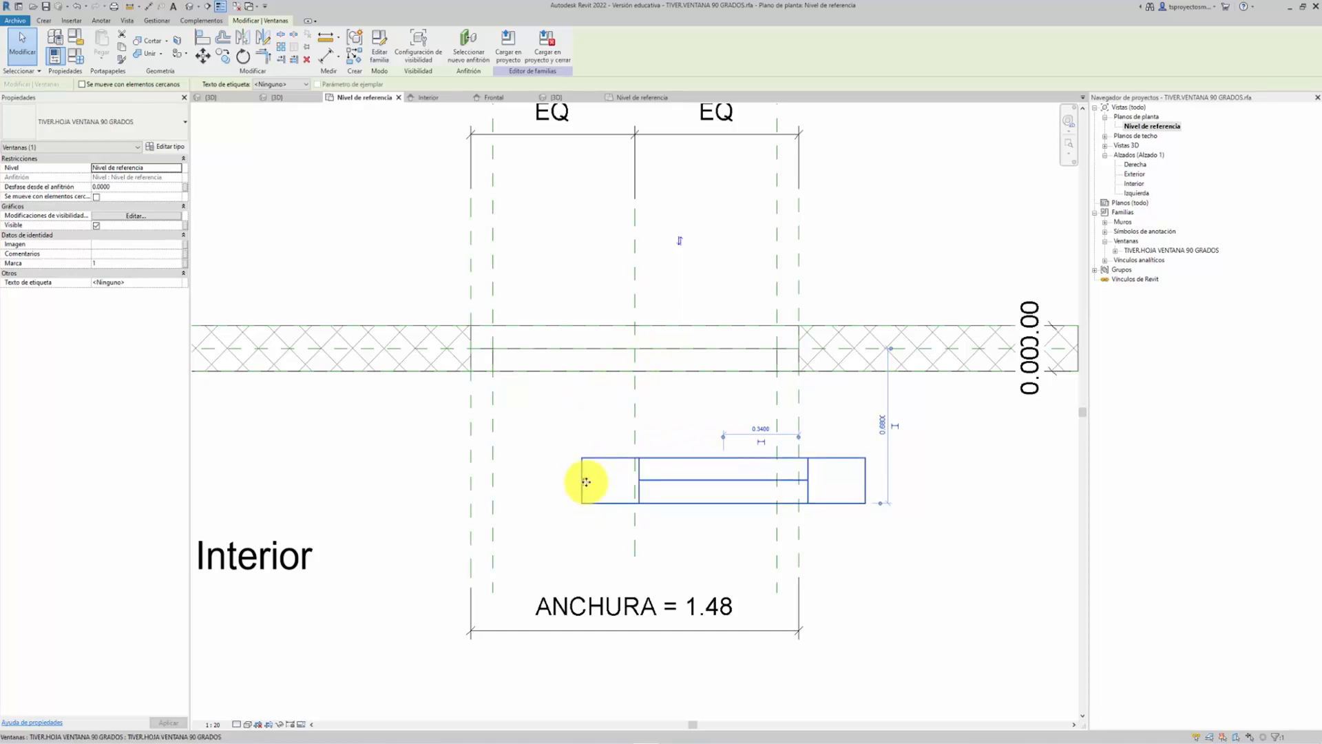
{"action": "left_click", "coordinate": [163, 147]}
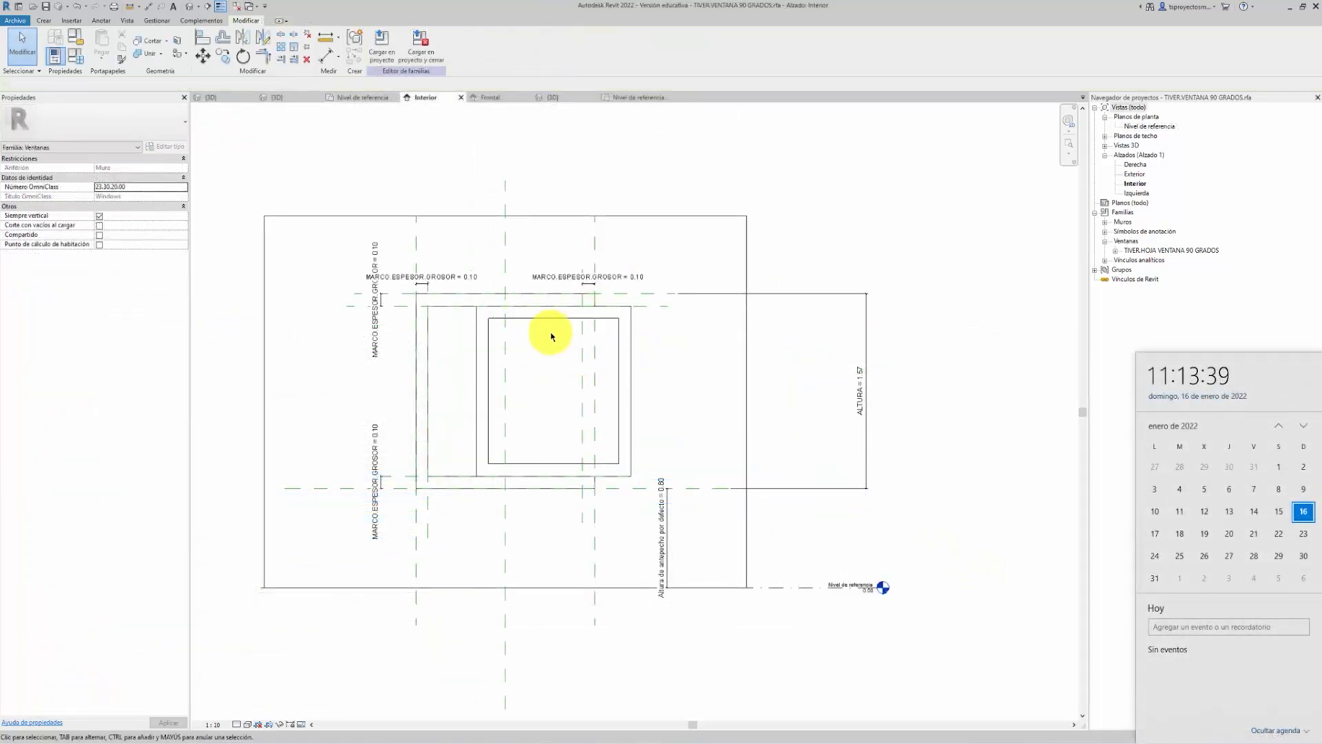
{"action": "left_click", "coordinate": [639, 97]}
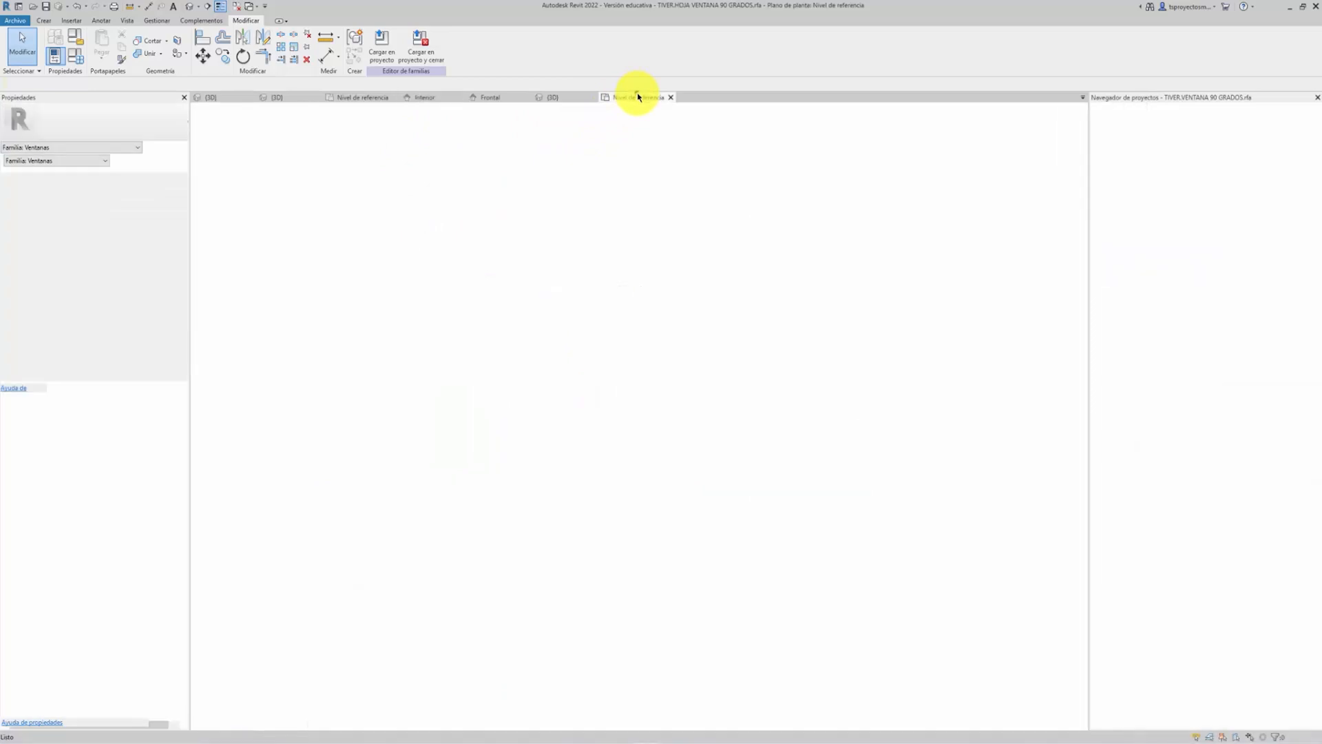
In the window's Nivel de referencia plan, align the sash's left edge with the left inner frame reference plane and lock it
{"action": "left_click", "coordinate": [345, 98]}
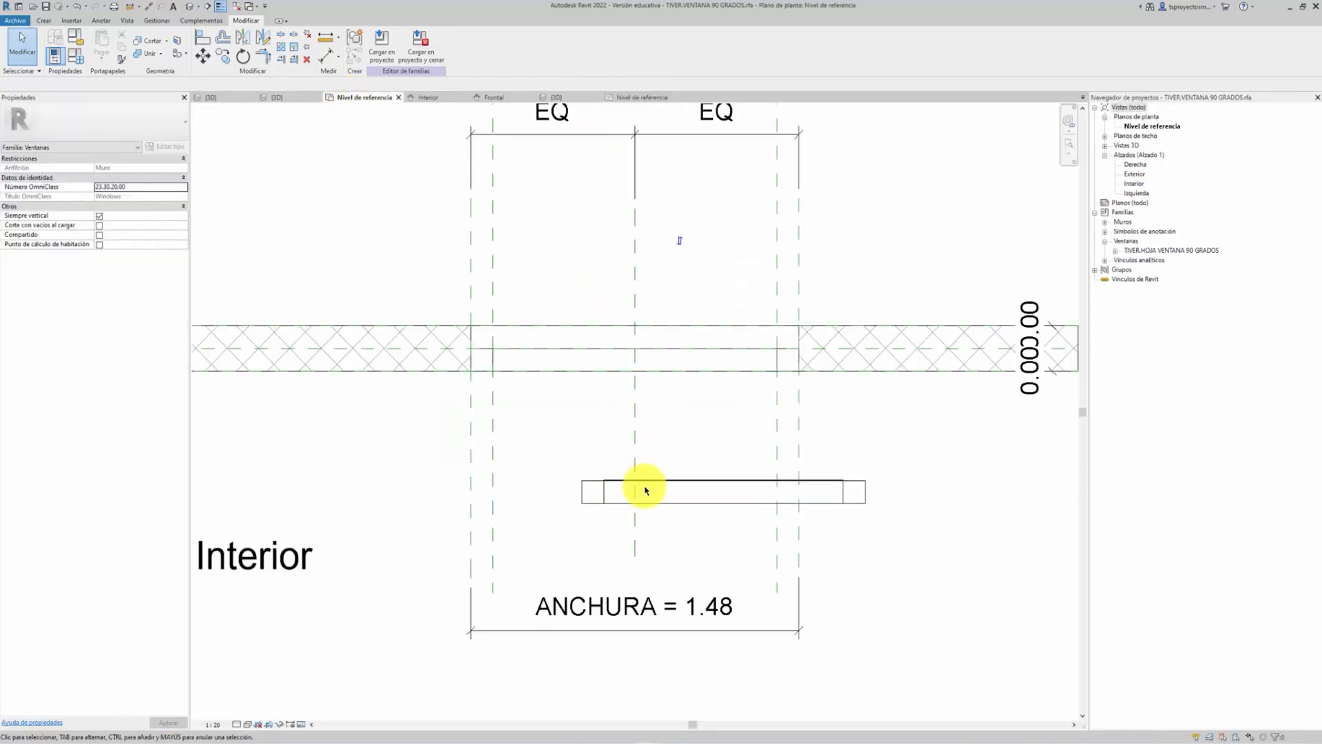
{"action": "left_click", "coordinate": [493, 423]}
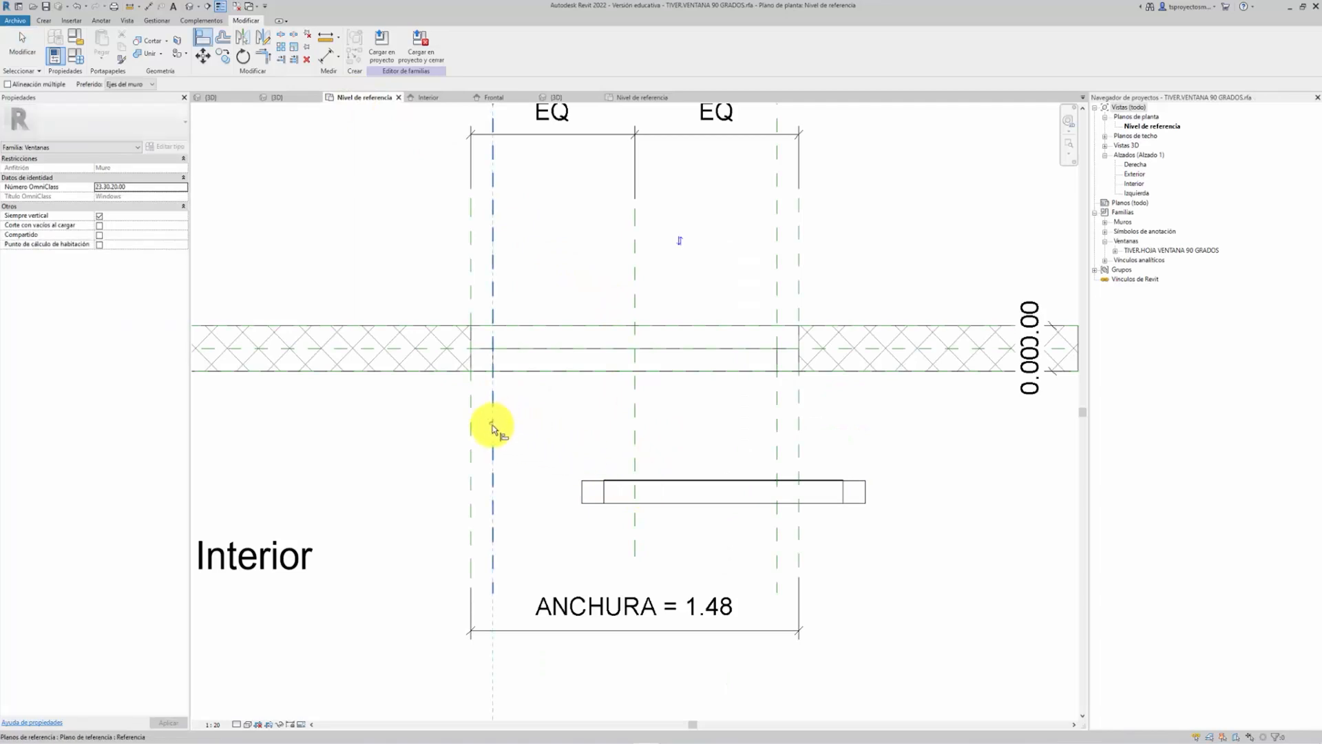
{"action": "left_click", "coordinate": [580, 494]}
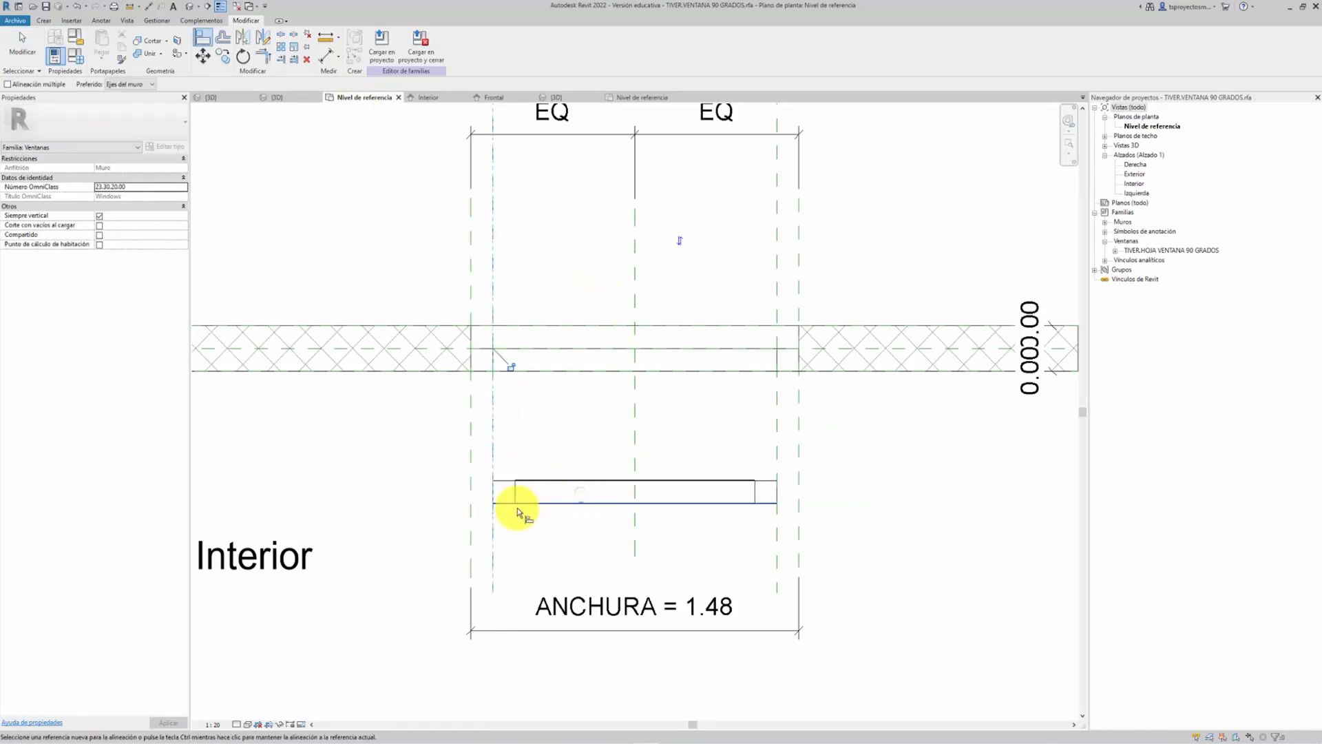
{"action": "left_click", "coordinate": [511, 369]}
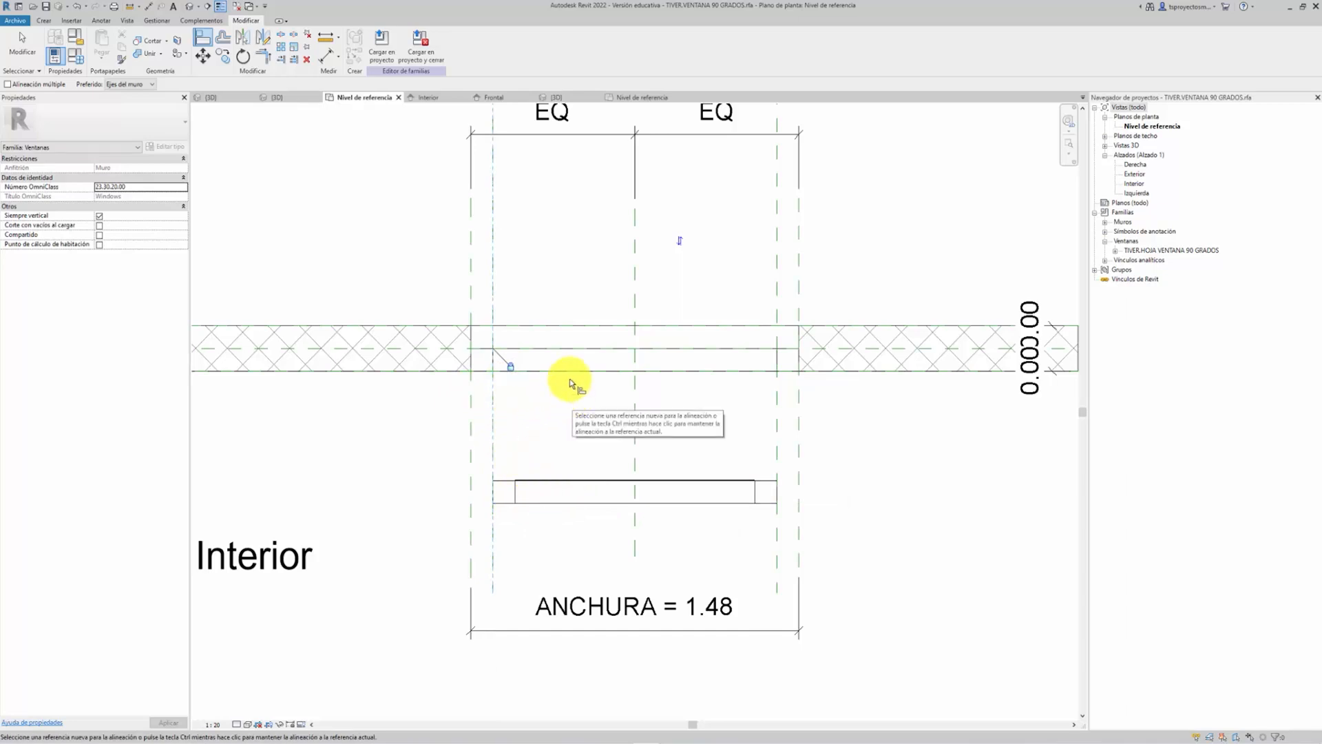
Align the sash's interior face with the wall's interior face in plan and lock the alignment
{"action": "scroll", "coordinate": [603, 399], "scroll_direction": "down", "scroll_amount": 4}
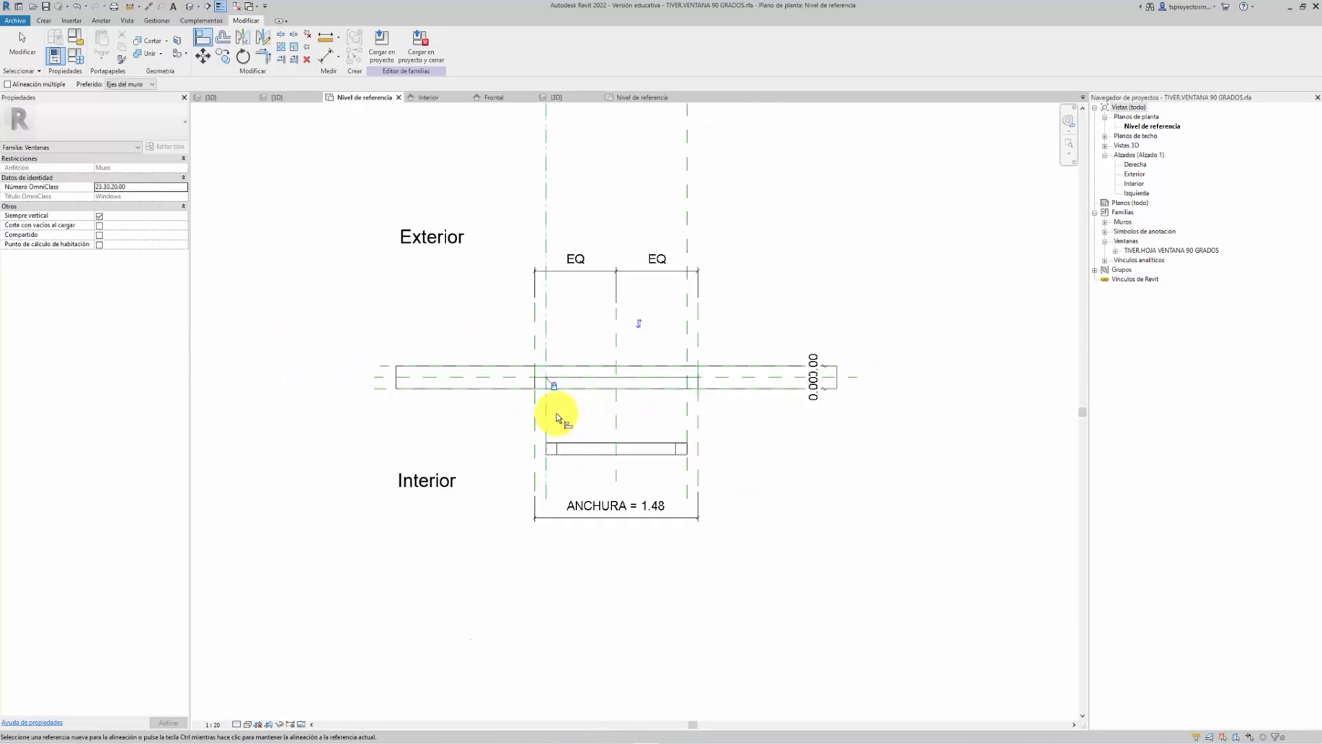
{"action": "scroll", "coordinate": [600, 403], "scroll_direction": "up", "scroll_amount": 3}
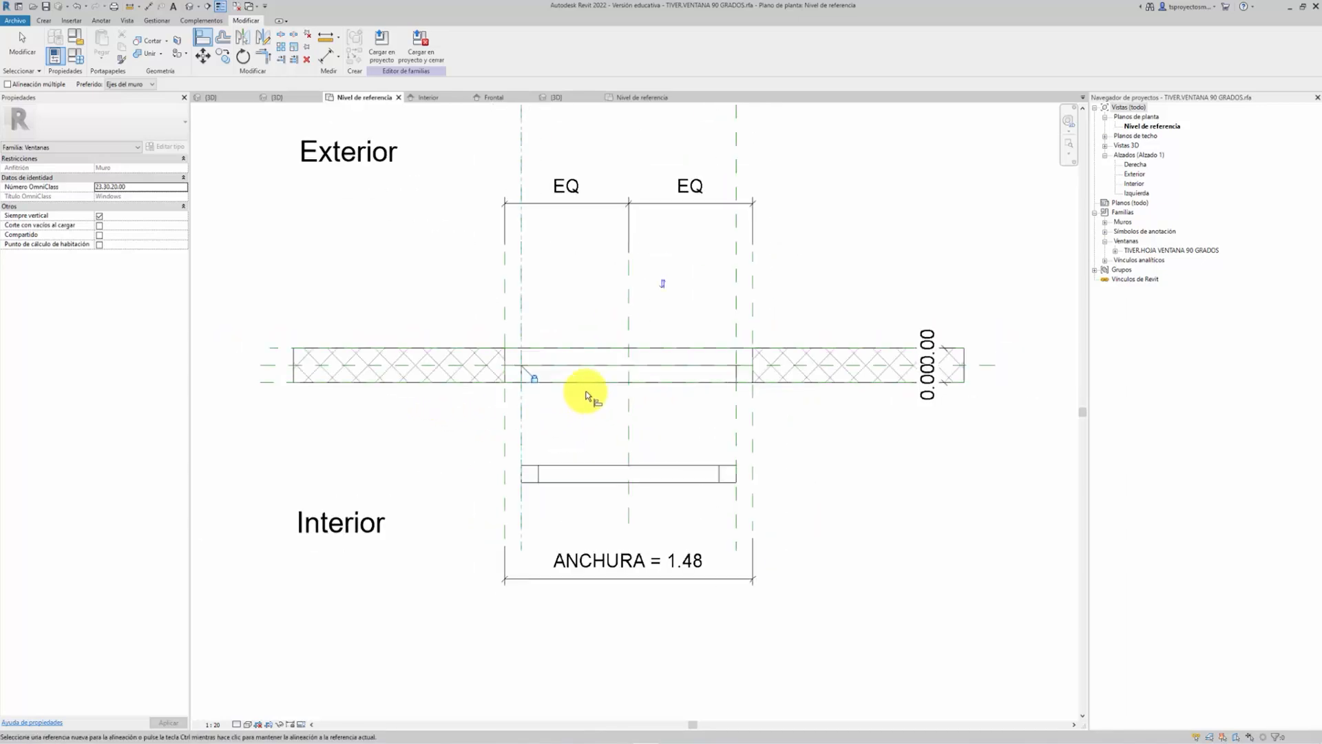
{"action": "key", "text": "Tab"}
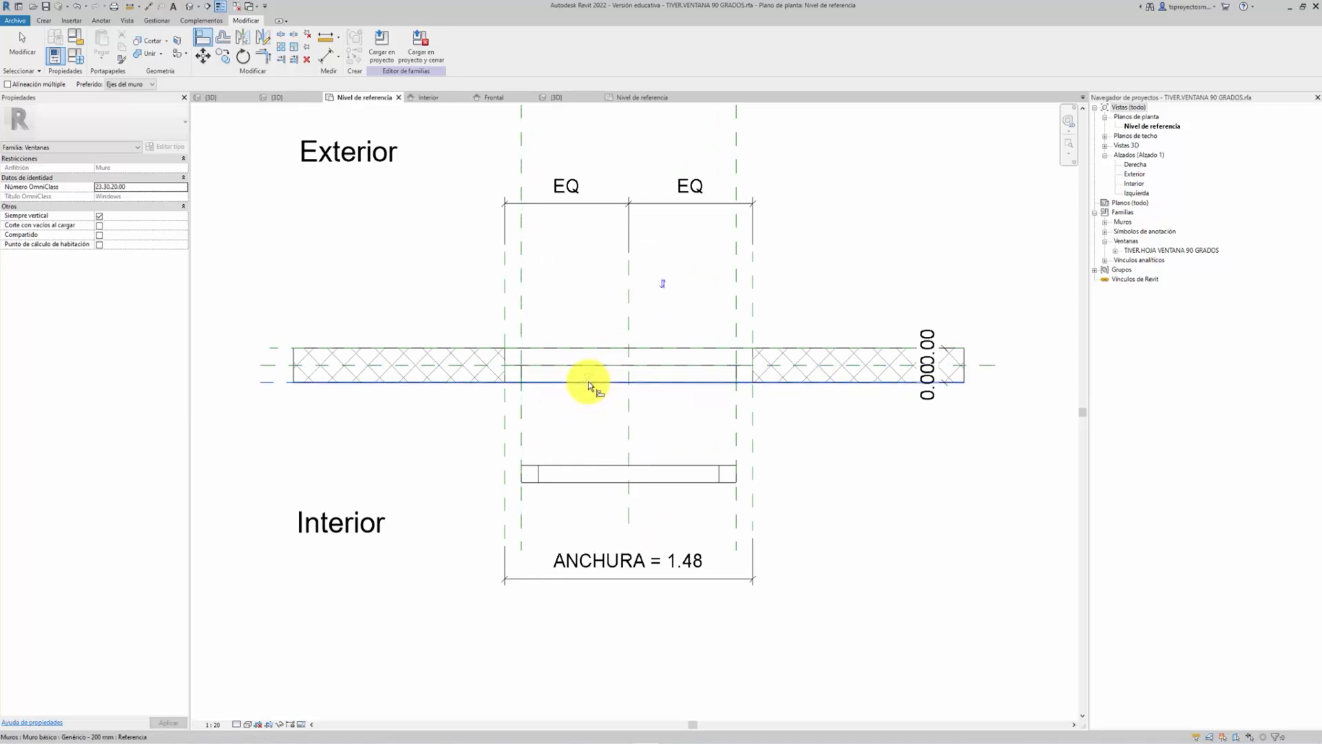
{"action": "left_click", "coordinate": [589, 382]}
{"action": "left_click", "coordinate": [592, 483]}
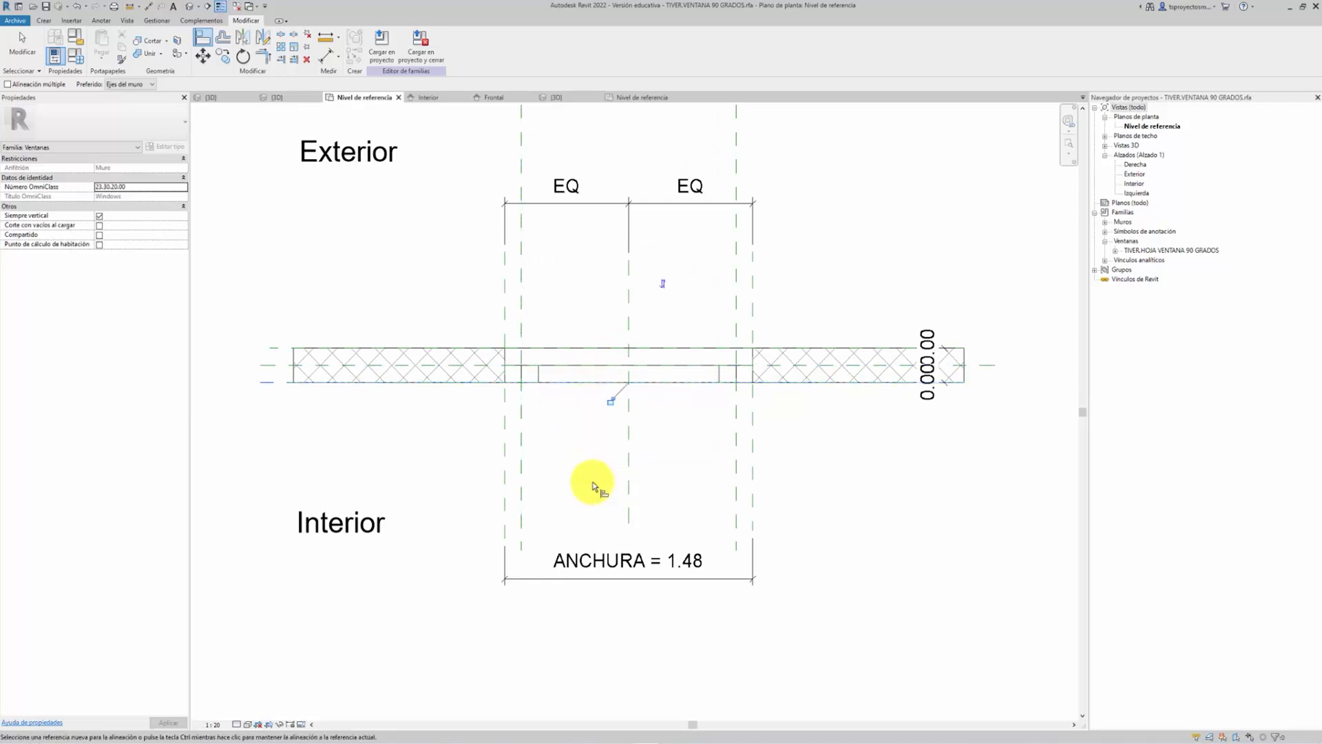
{"action": "left_click", "coordinate": [623, 420]}
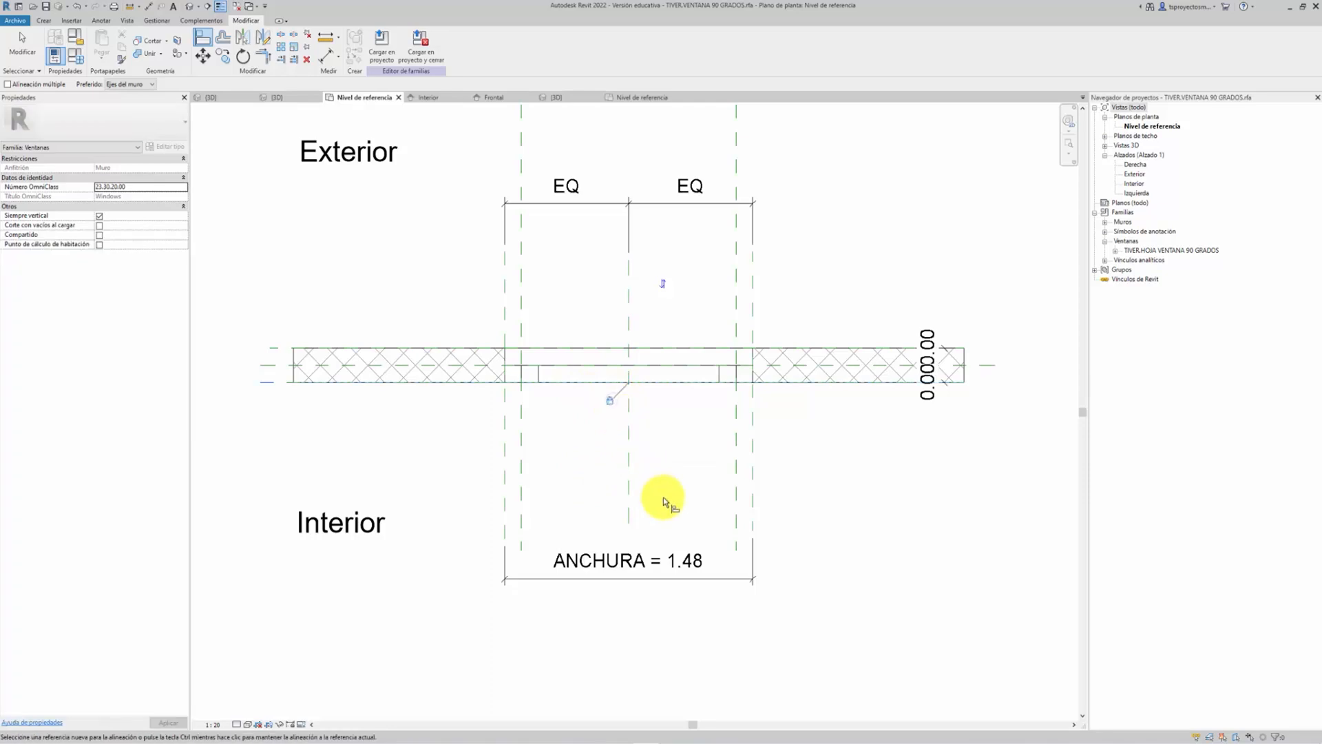
Display the window in the 3D view with the shaded visual style and inspect the sash within the opening
{"action": "key", "text": "d"}
{"action": "scroll", "coordinate": [662, 481], "scroll_direction": "down", "scroll_amount": 1}
{"action": "middle_click_drag", "start_coordinate": [773, 428], "coordinate": [517, 570], "text": "shift"}
{"action": "scroll", "coordinate": [673, 478], "scroll_direction": "up", "scroll_amount": 4}
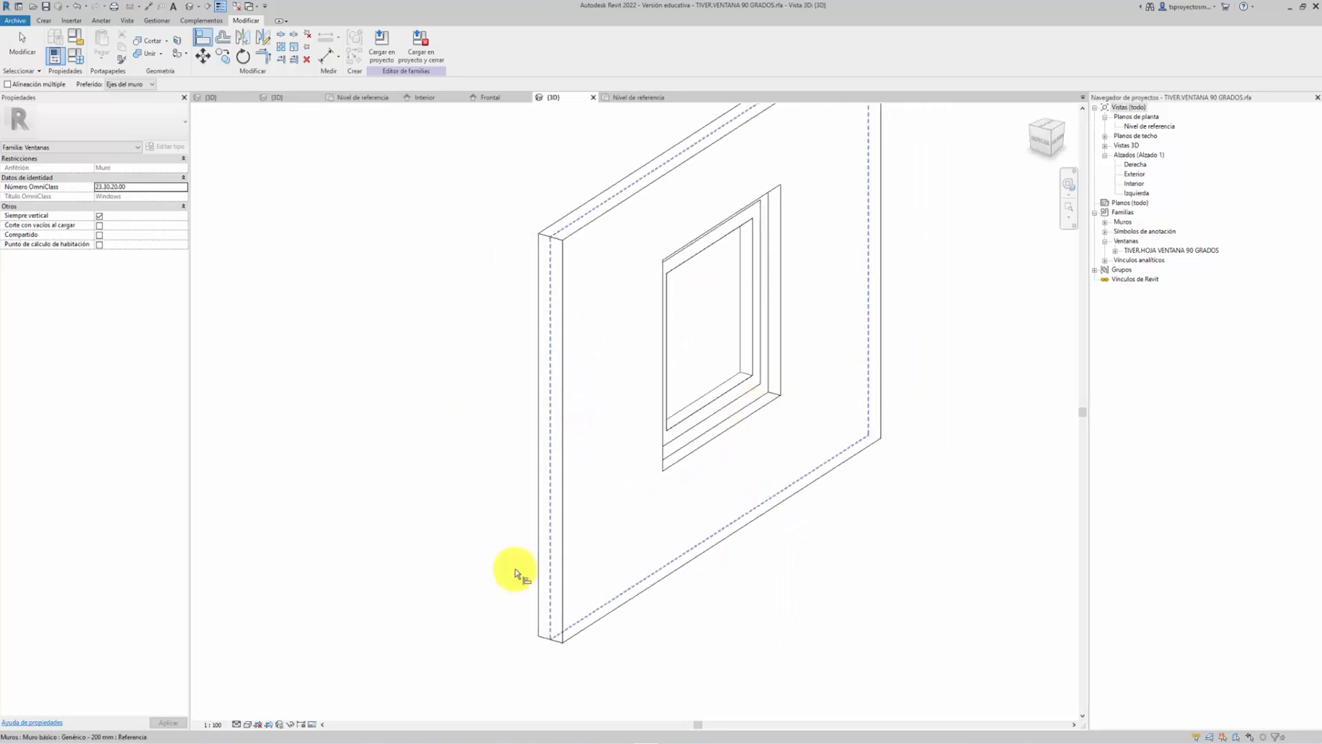
{"action": "left_click", "coordinate": [251, 725]}
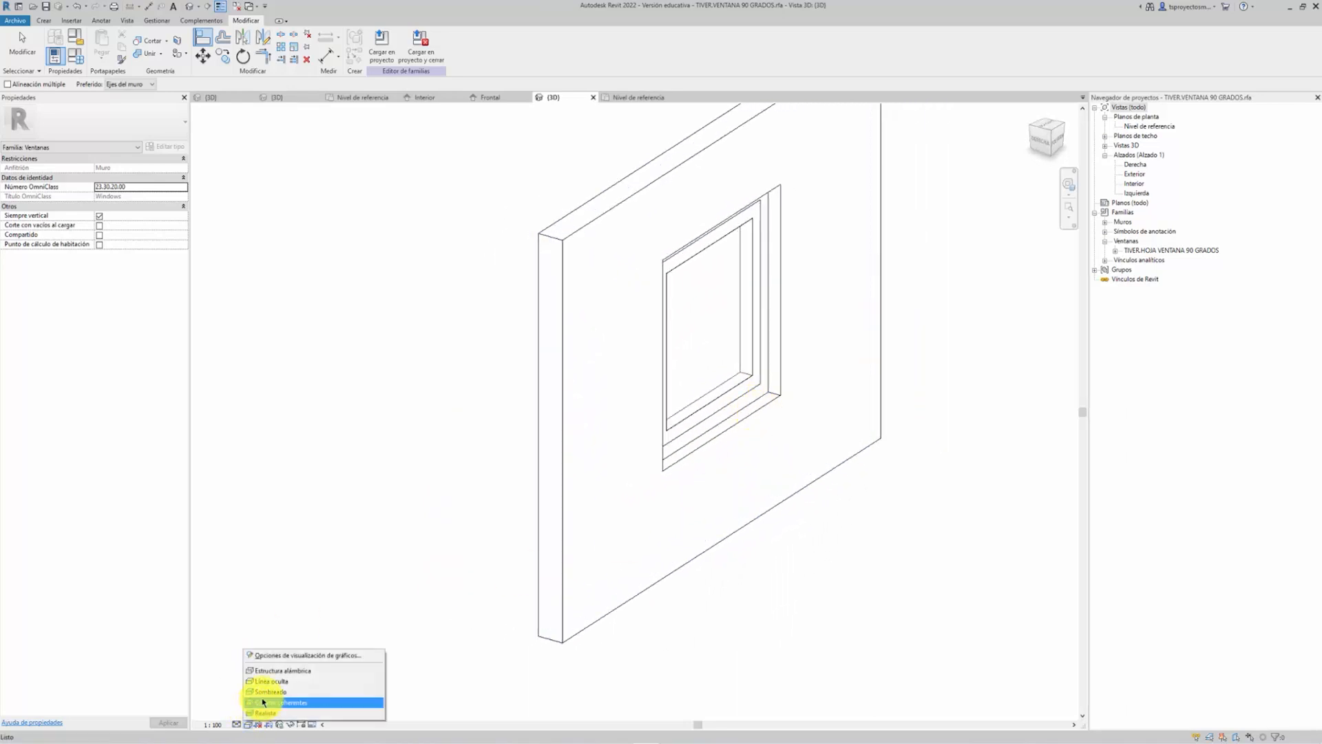
{"action": "left_click", "coordinate": [265, 689]}
{"action": "left_click", "coordinate": [247, 713]}
{"action": "middle_click_drag", "start_coordinate": [578, 499], "coordinate": [696, 527], "text": "shift"}
{"action": "scroll", "coordinate": [746, 410], "scroll_direction": "up", "scroll_amount": 3}
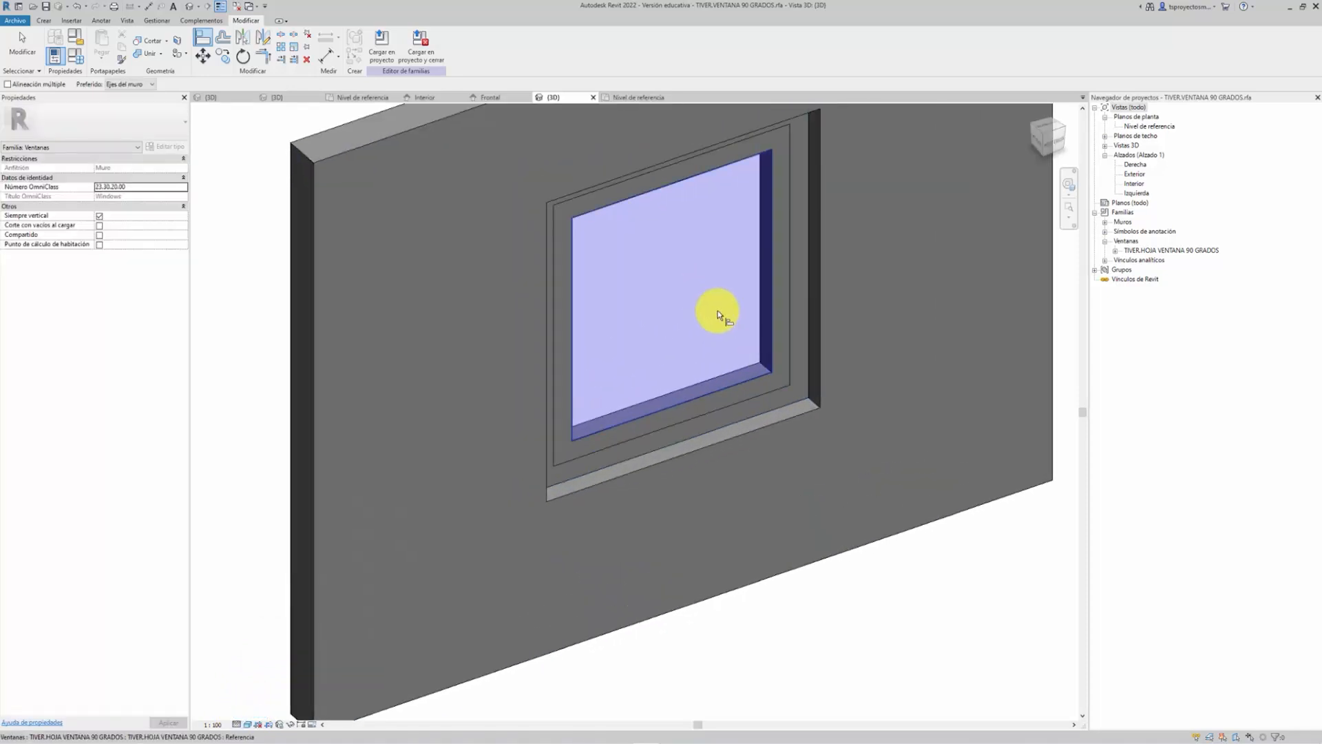
{"action": "middle_click_drag", "start_coordinate": [746, 422], "coordinate": [792, 367], "text": "shift"}
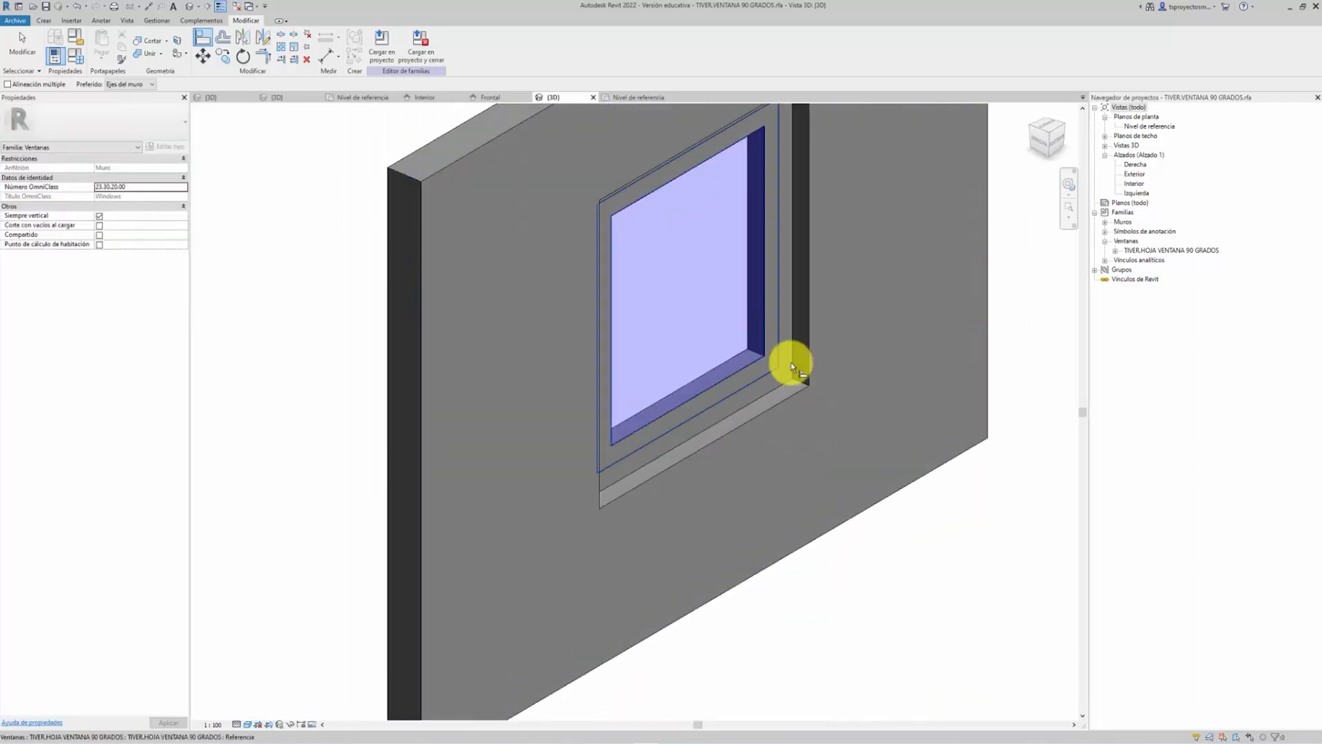
{"action": "scroll", "coordinate": [733, 428], "scroll_direction": "down", "scroll_amount": 3}
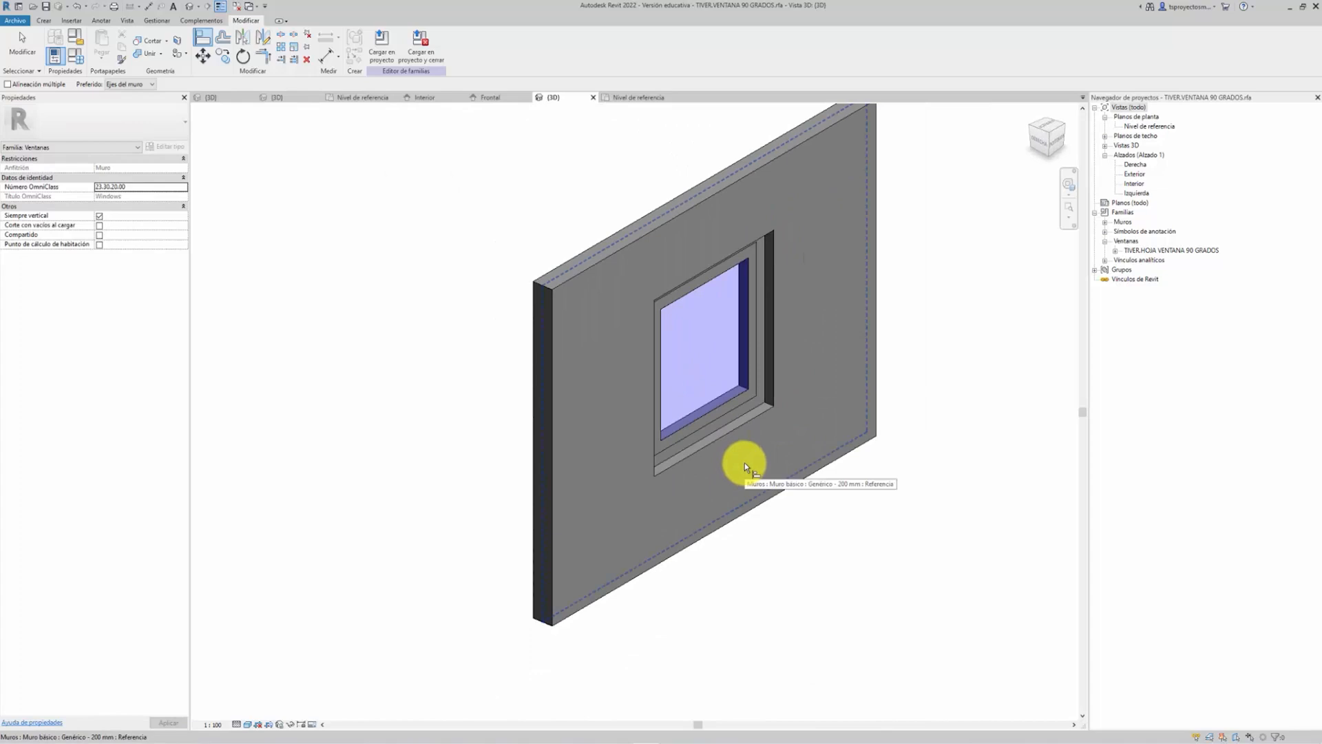